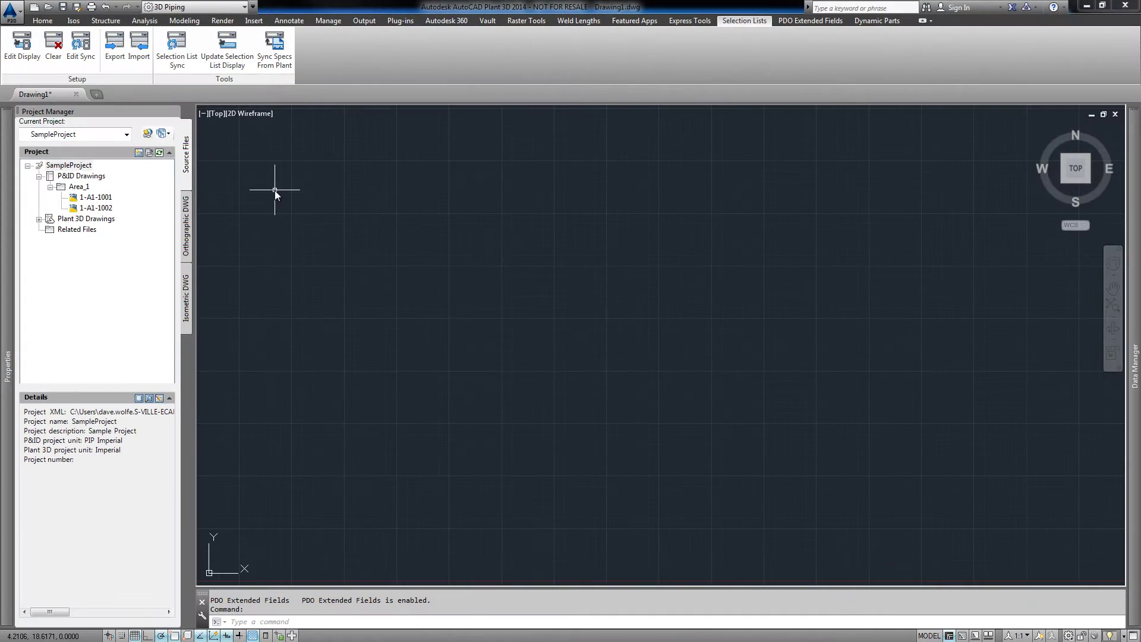
Step: Add a P&ID mapping for Pipe Line Group that fills ServiceDescription from the Service list
click(18, 51)
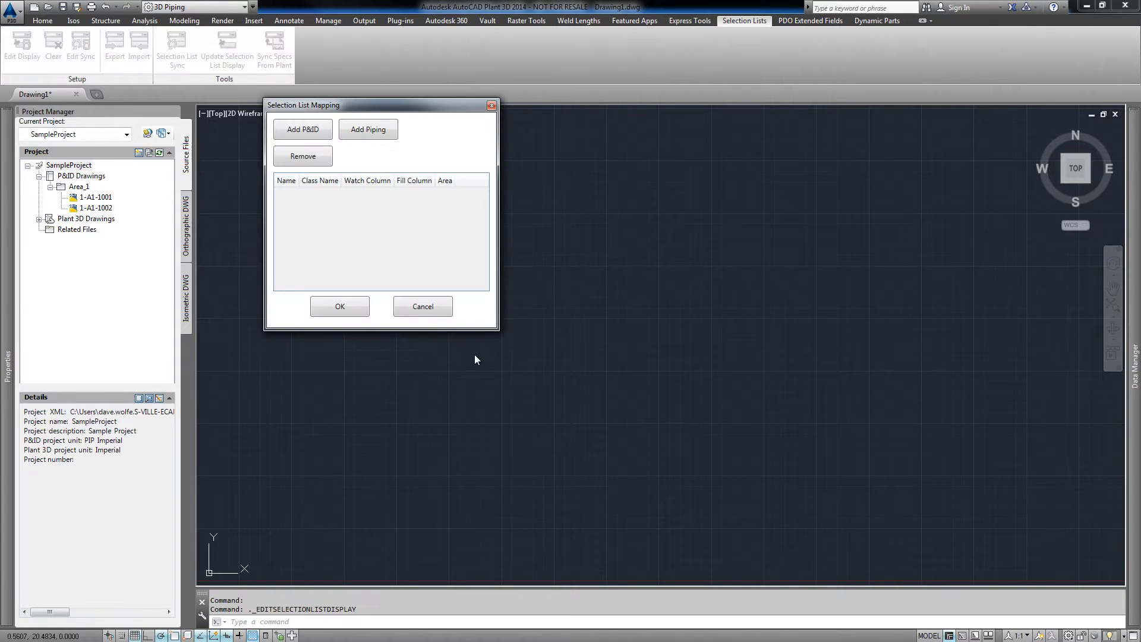
click(298, 133)
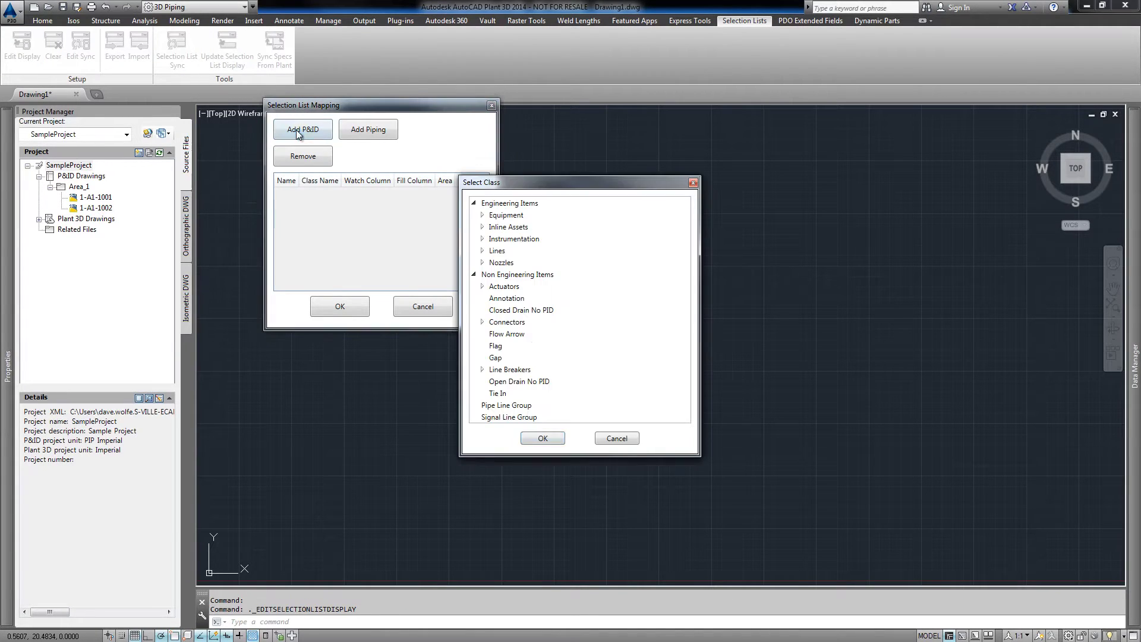
click(491, 406)
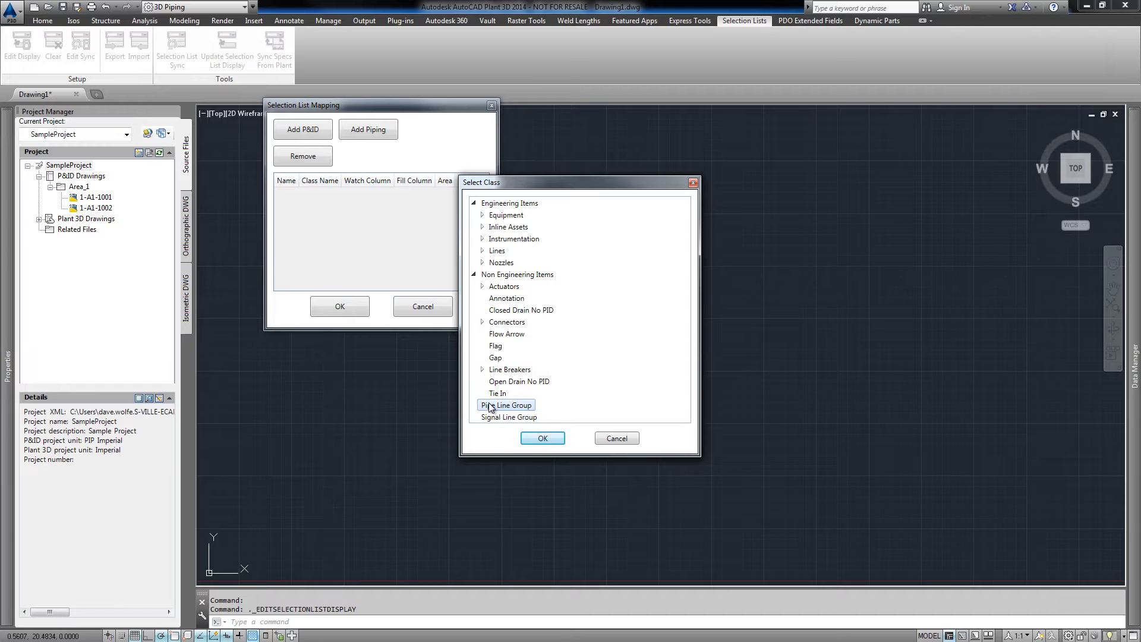
click(544, 441)
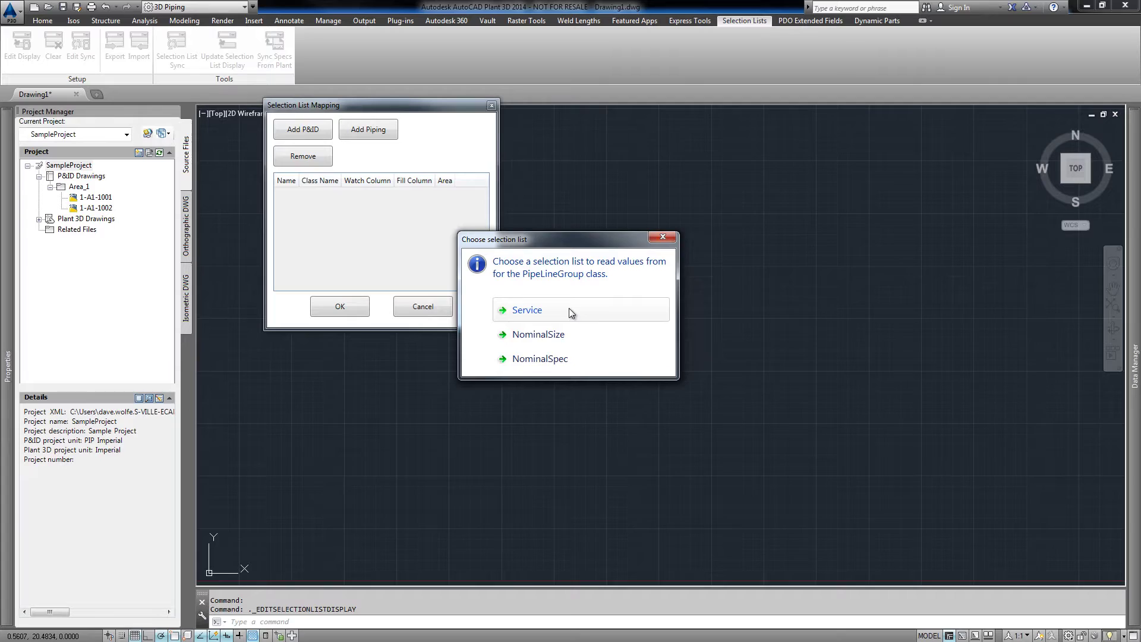
click(569, 310)
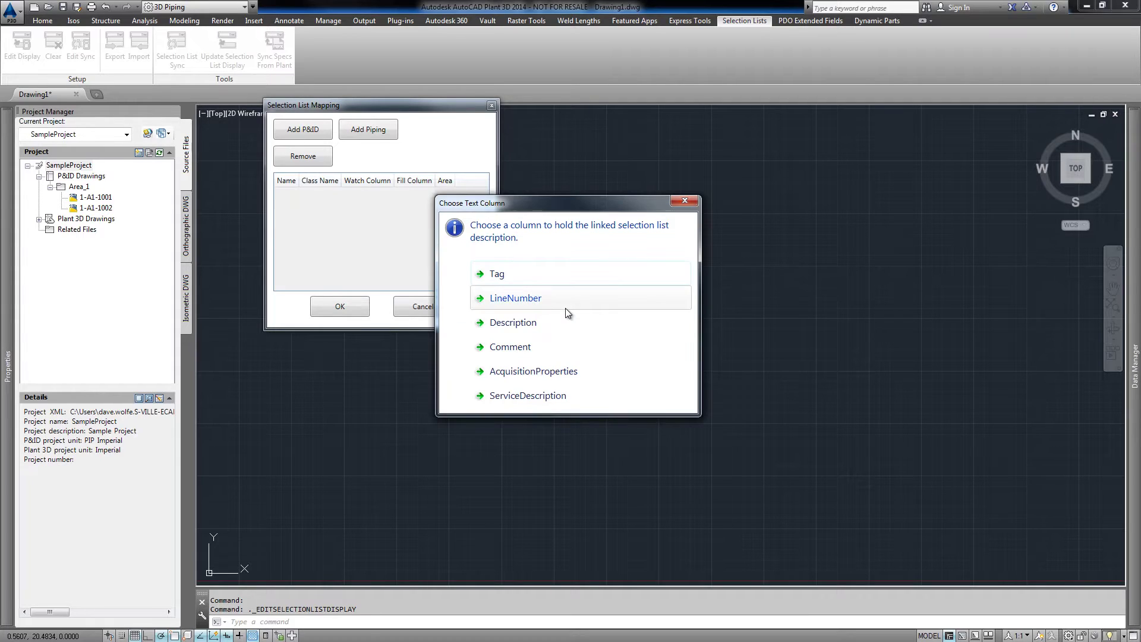
click(521, 400)
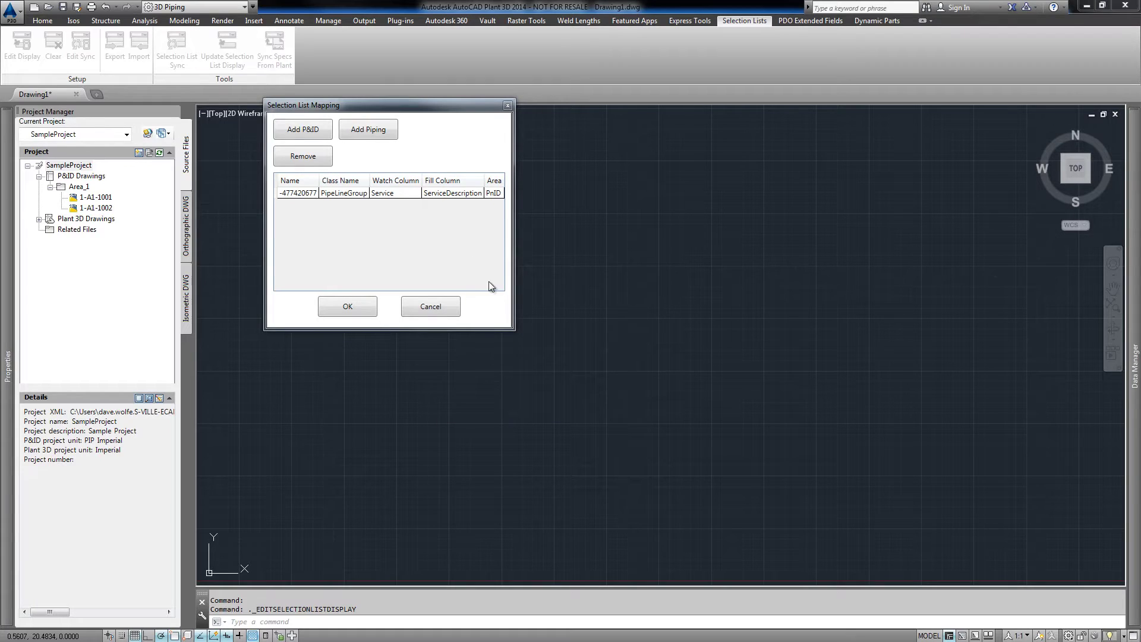
drag(514, 327, 606, 364)
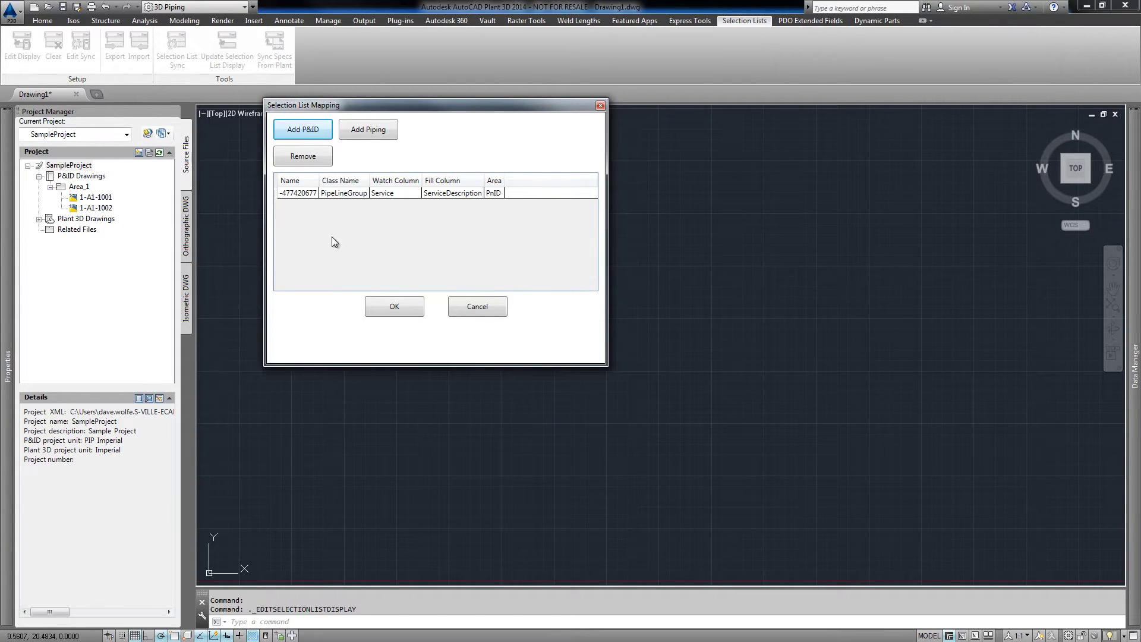
Step: Save the mapping, then update Pipe Line Group service descriptions in the Data Manager
click(389, 306)
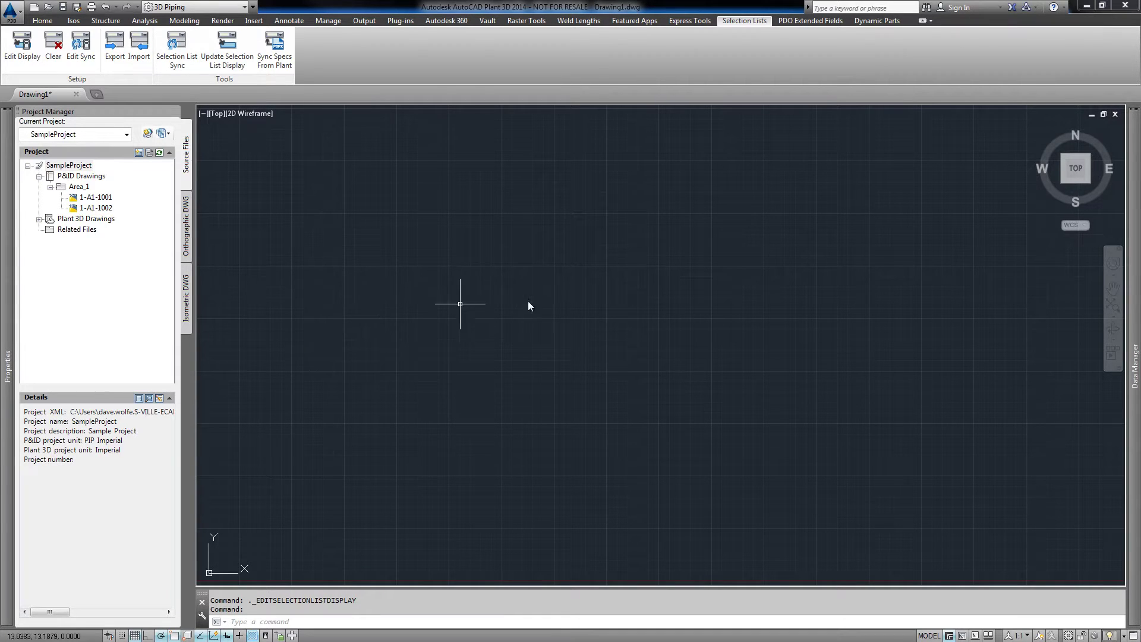
mouse_move(1132, 464)
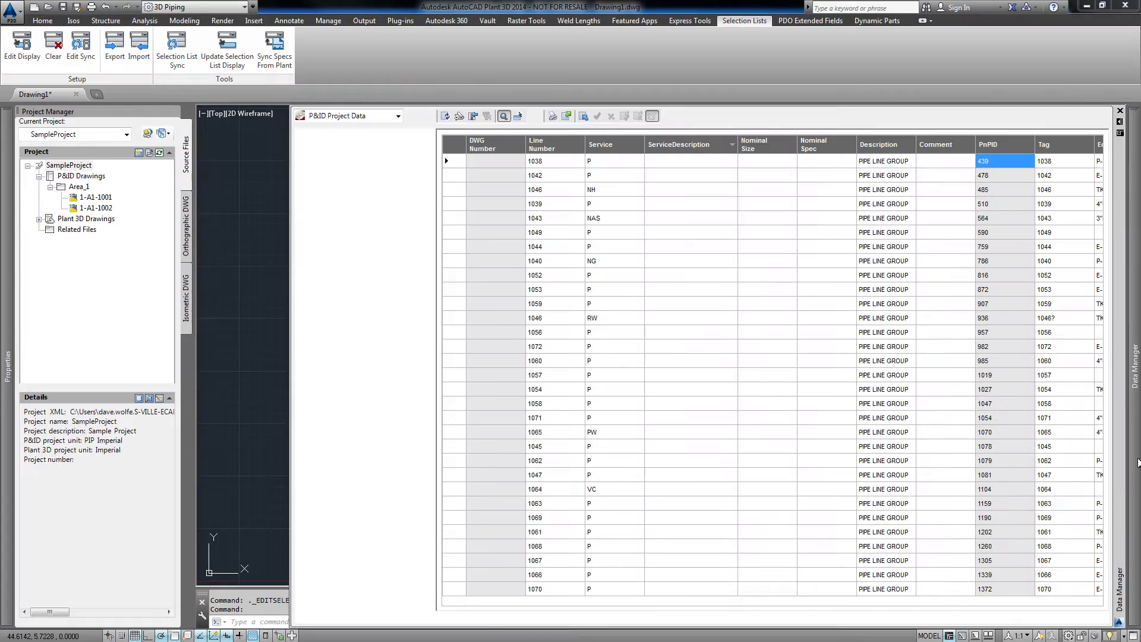
click(374, 425)
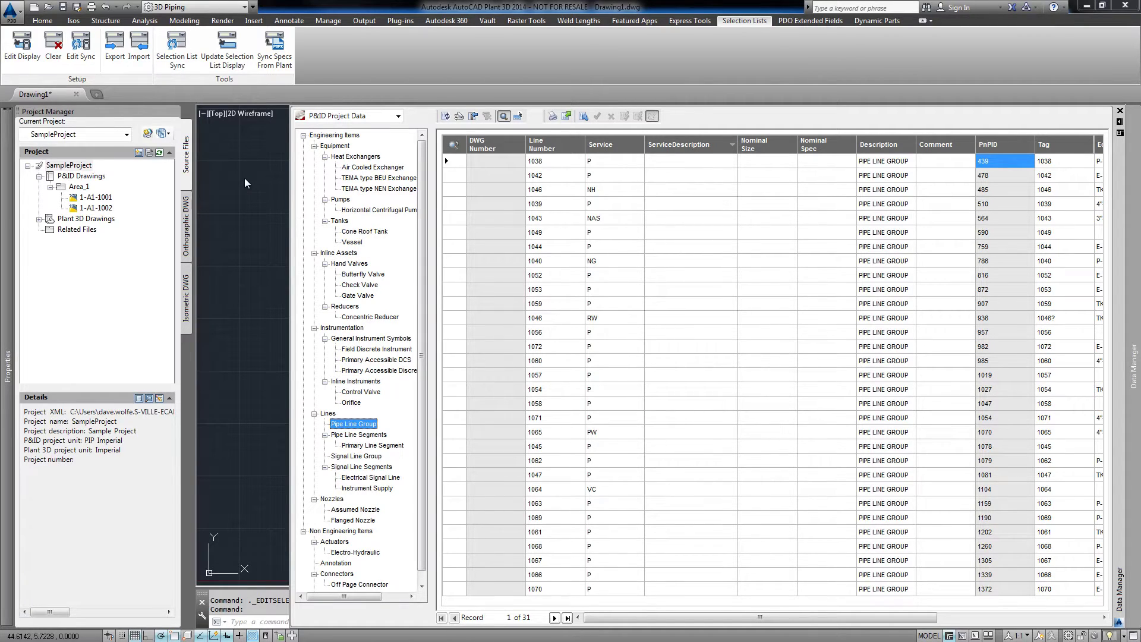
click(215, 60)
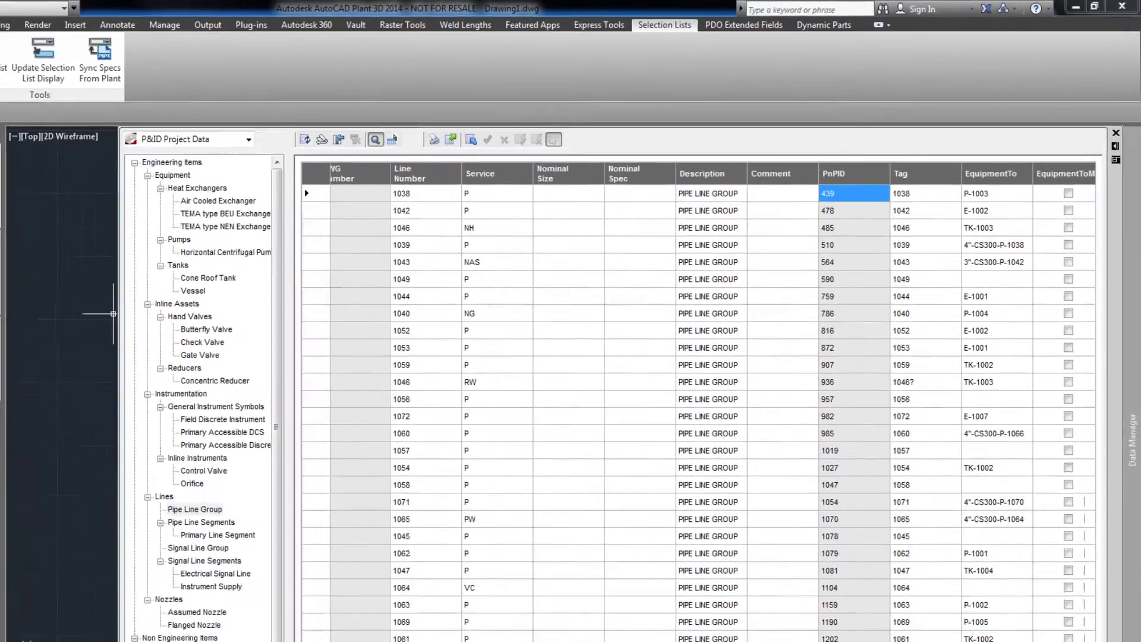
drag(624, 623, 773, 623)
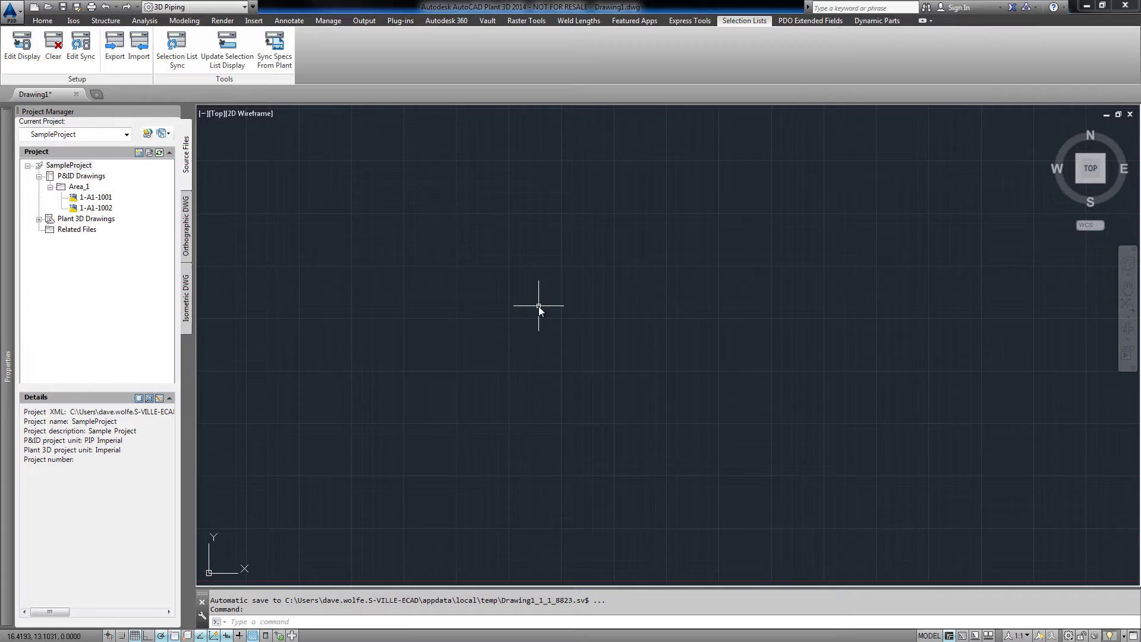
right_click(80, 162)
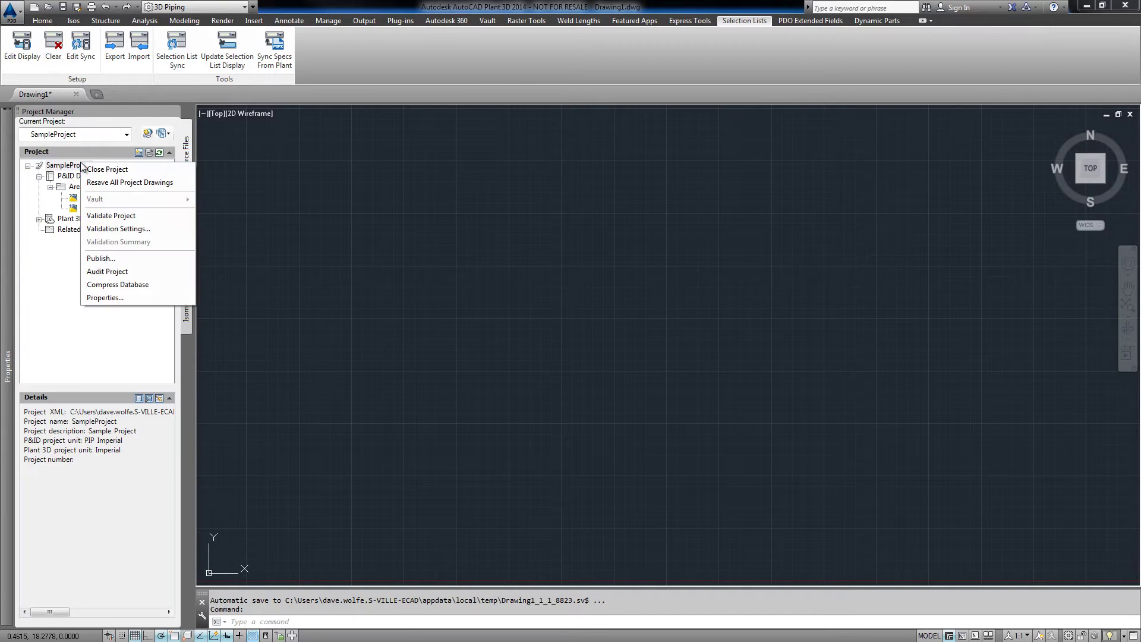
click(104, 299)
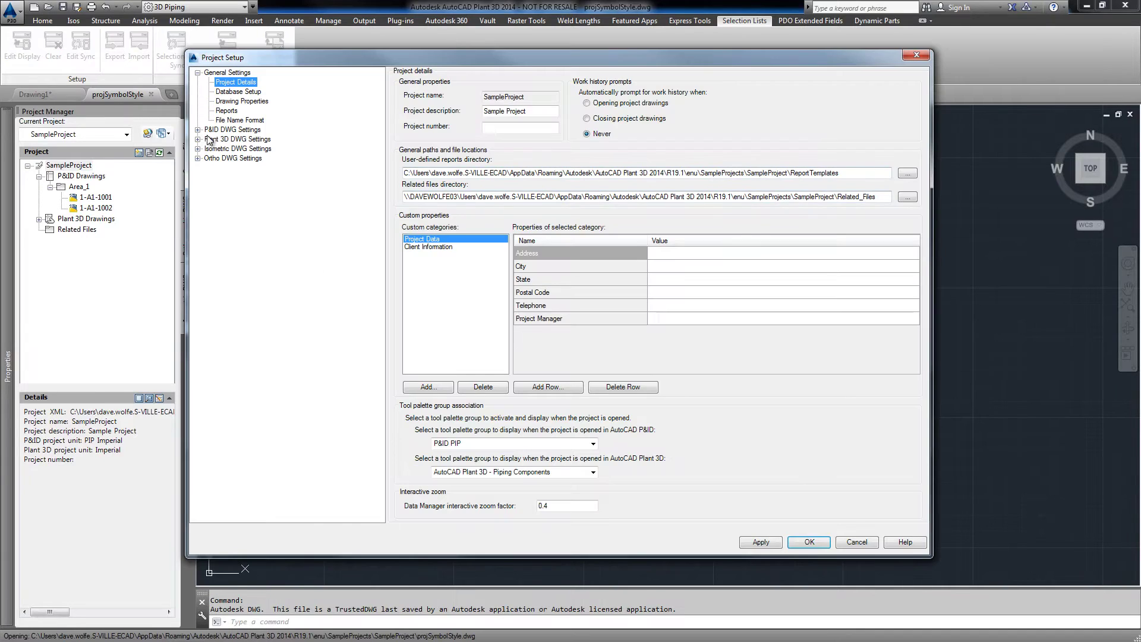
click(198, 130)
click(208, 187)
click(220, 196)
click(231, 215)
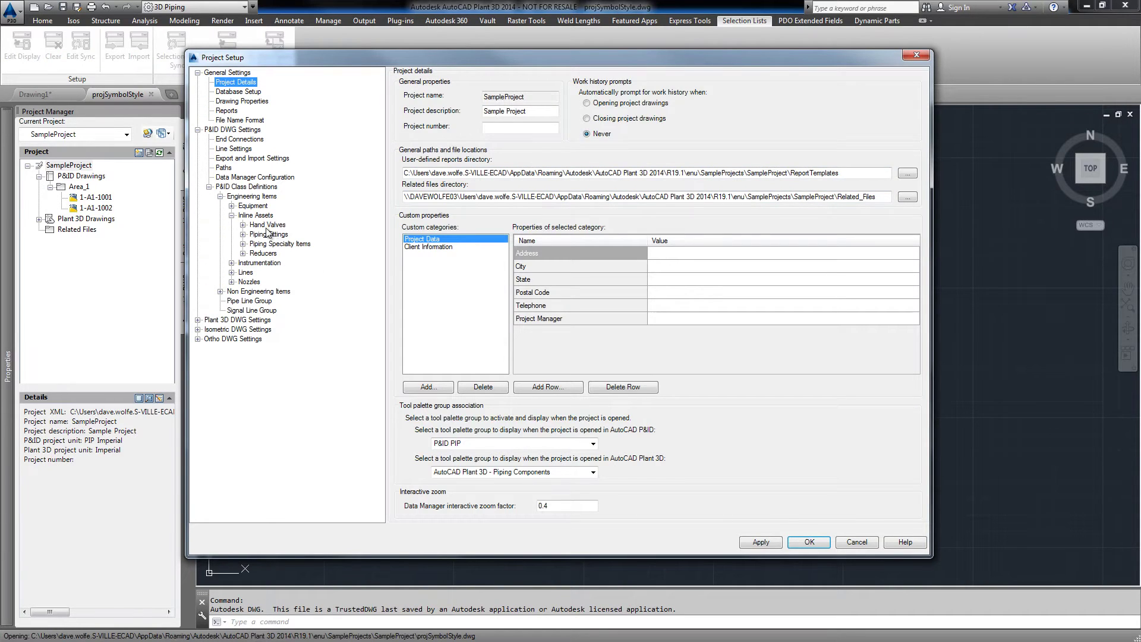
click(267, 224)
scroll(874, 386, down, 3)
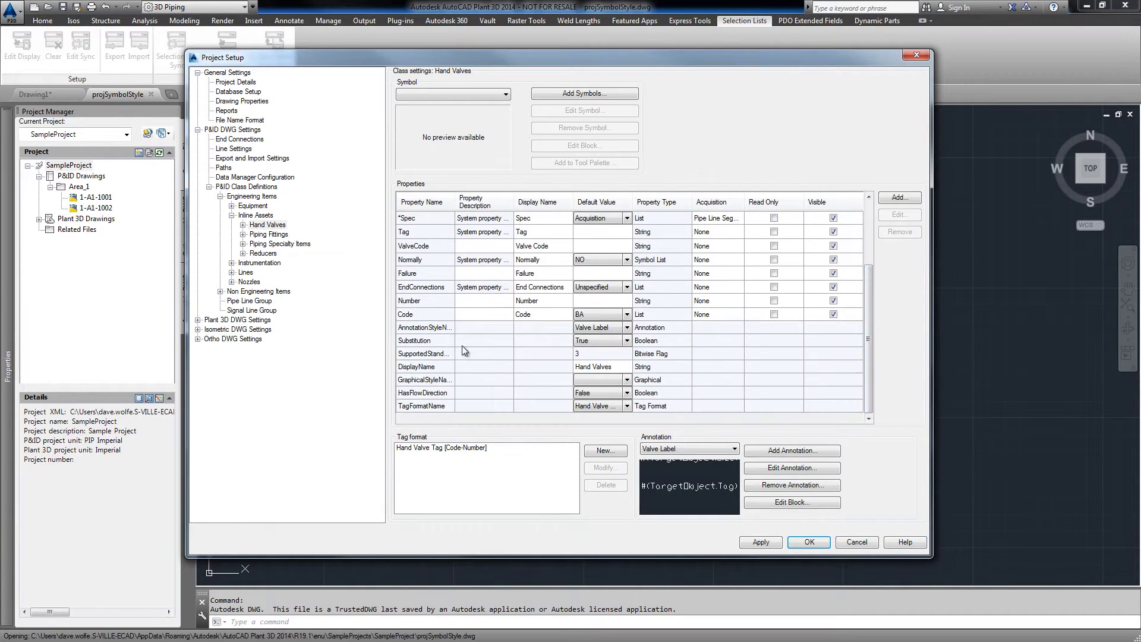
click(425, 314)
click(900, 215)
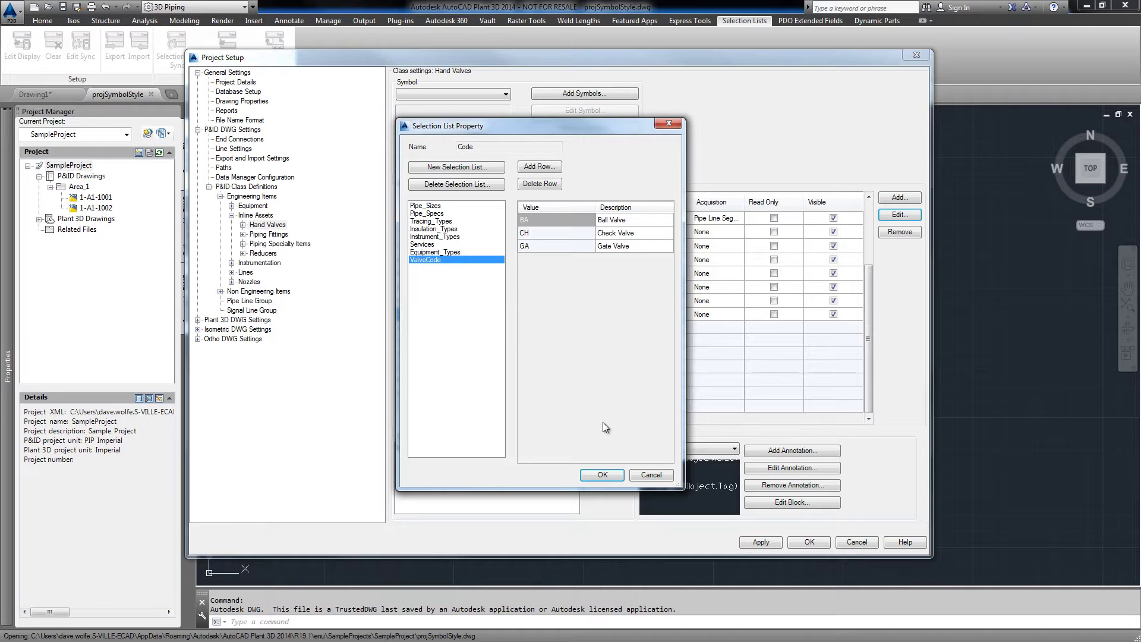
click(602, 474)
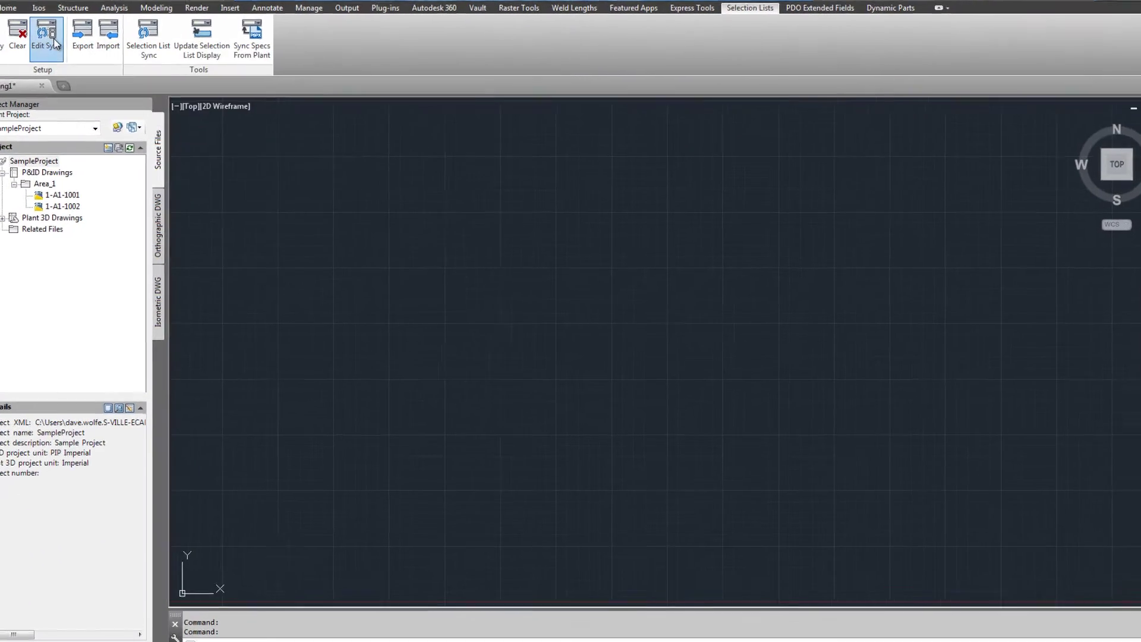
Step: Mark ValveCode for syncing and run Selection List Sync on SampleProject
click(77, 38)
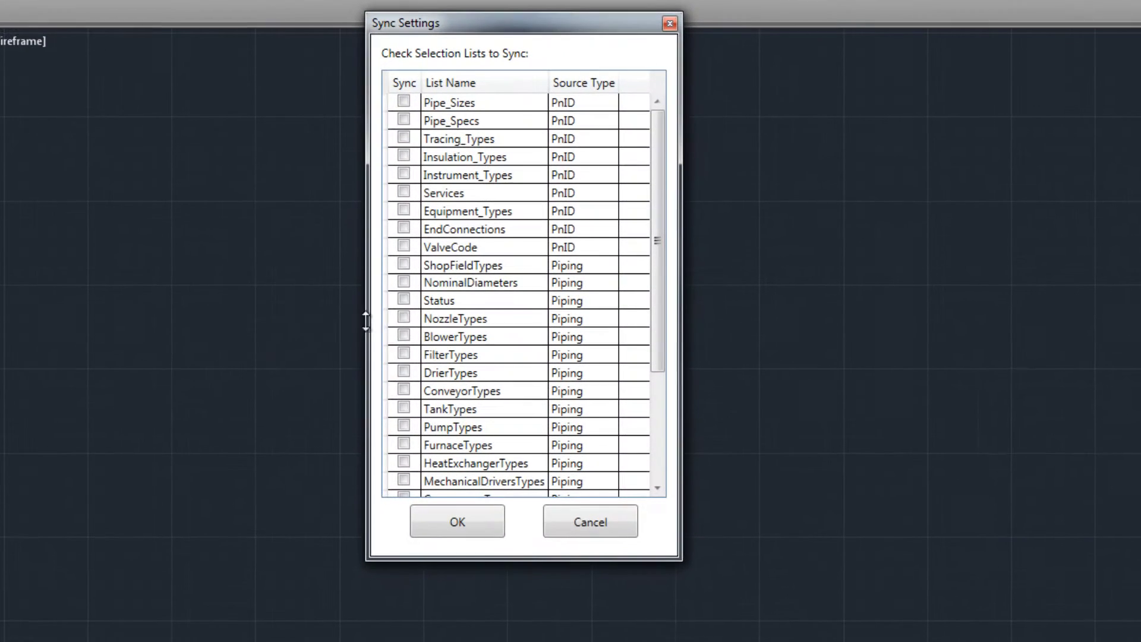
click(403, 246)
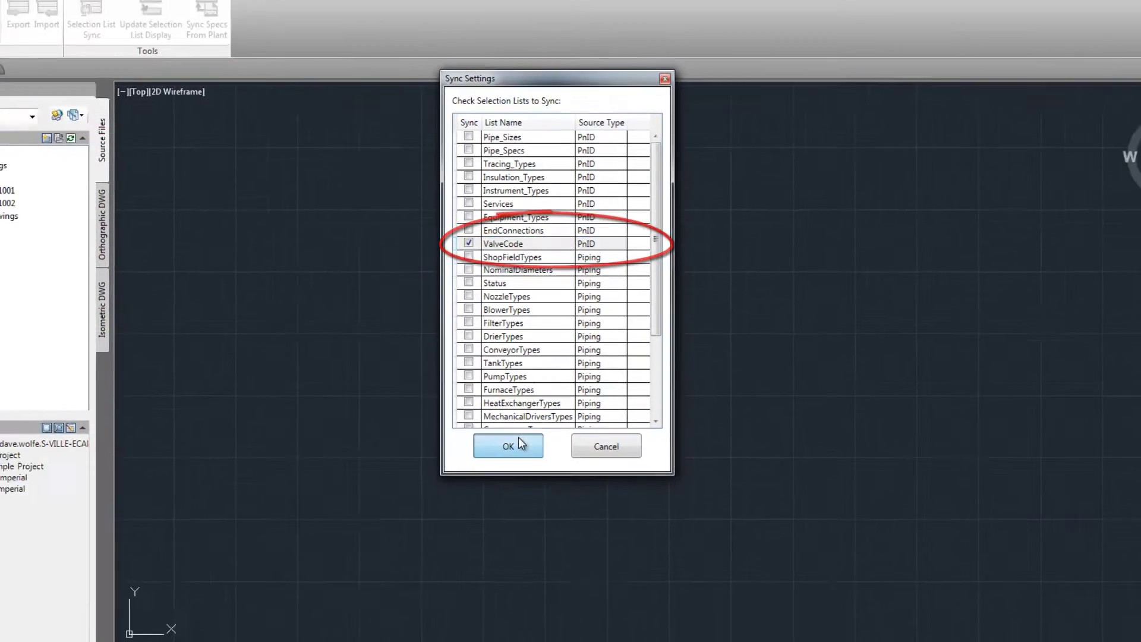
click(485, 495)
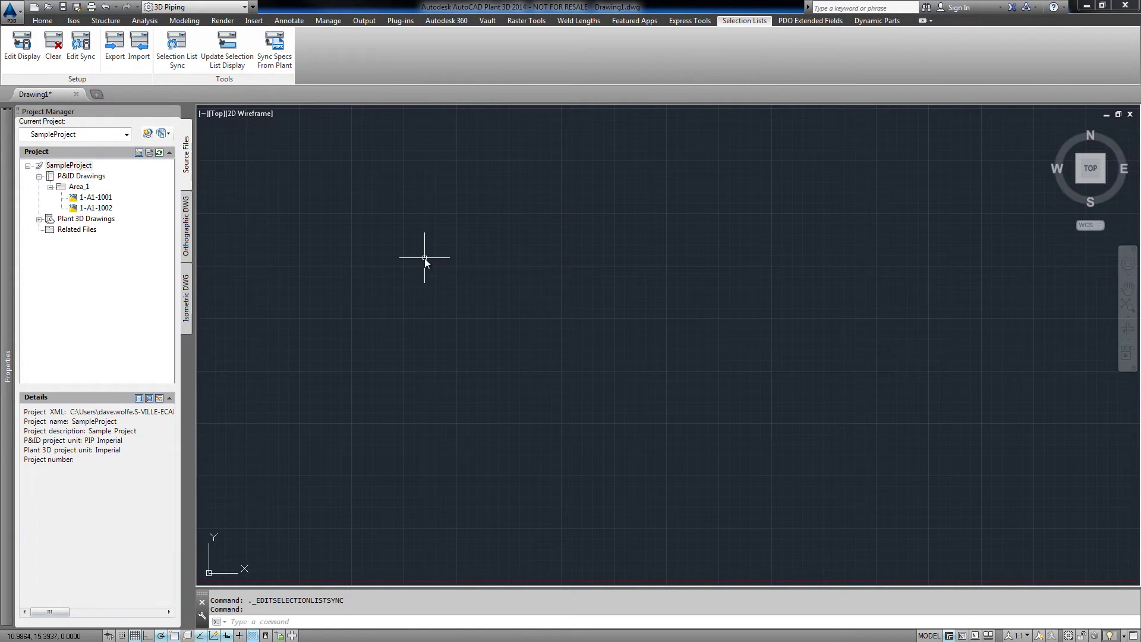
click(177, 48)
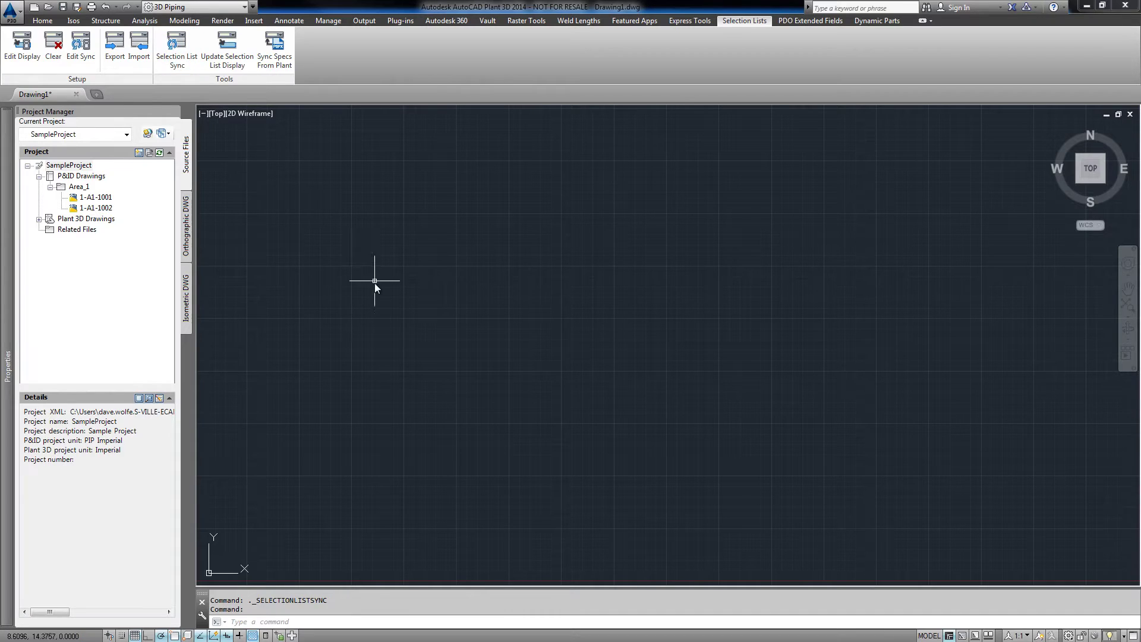
Step: Open SampleProject's Project Setup at the Plant 3D Pipe Run Component Valve class
click(88, 168)
right_click(88, 170)
click(102, 301)
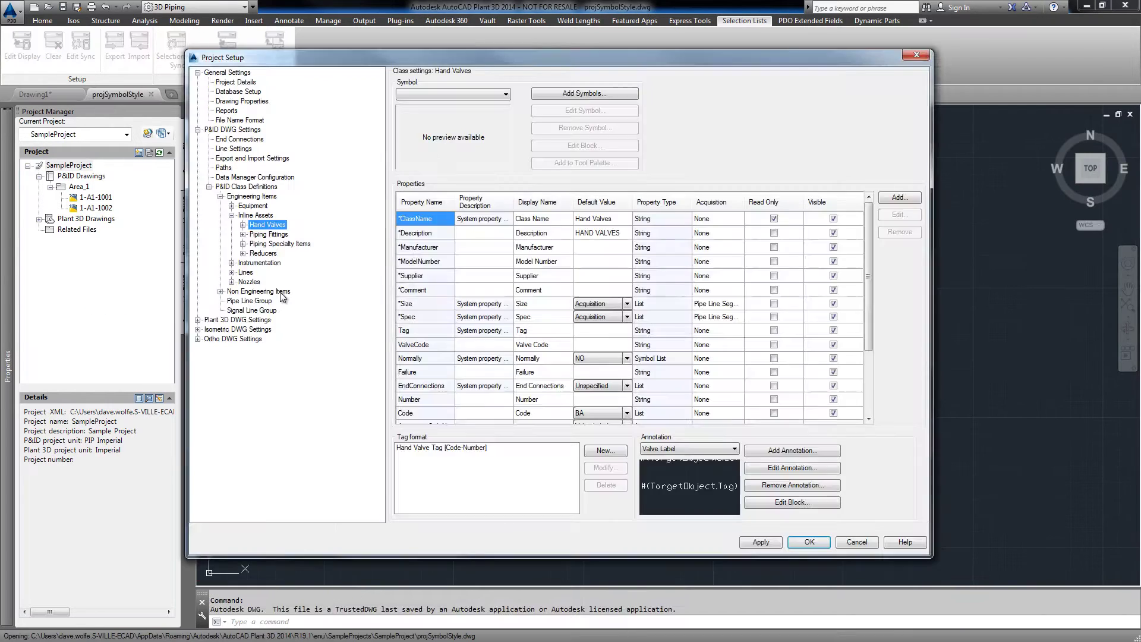
double_click(206, 320)
click(209, 386)
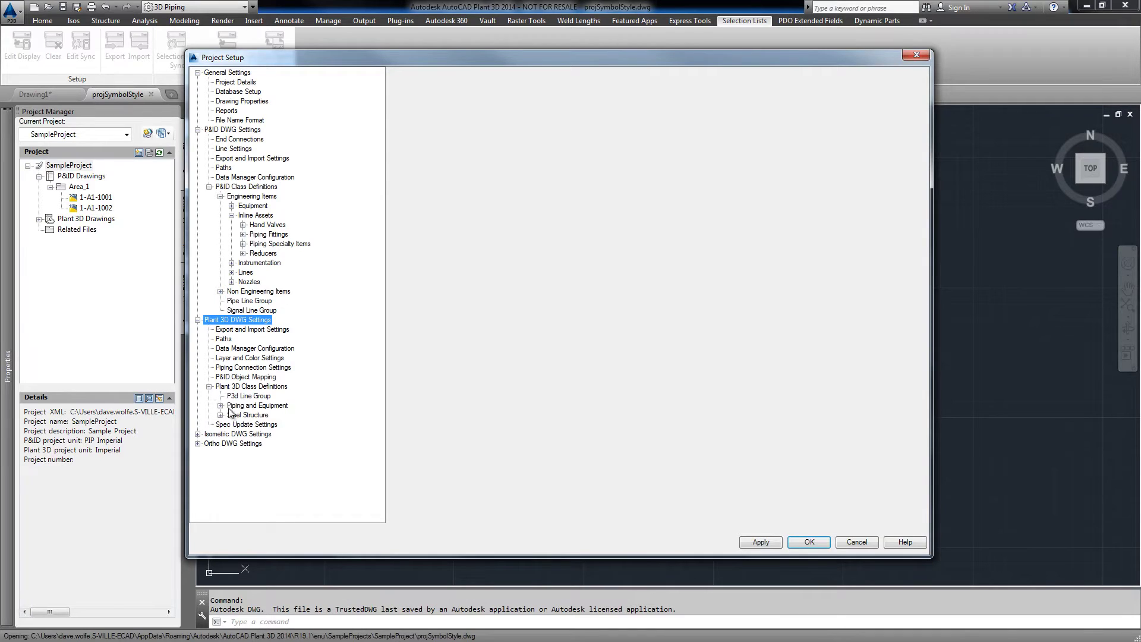
click(220, 405)
click(231, 434)
click(255, 510)
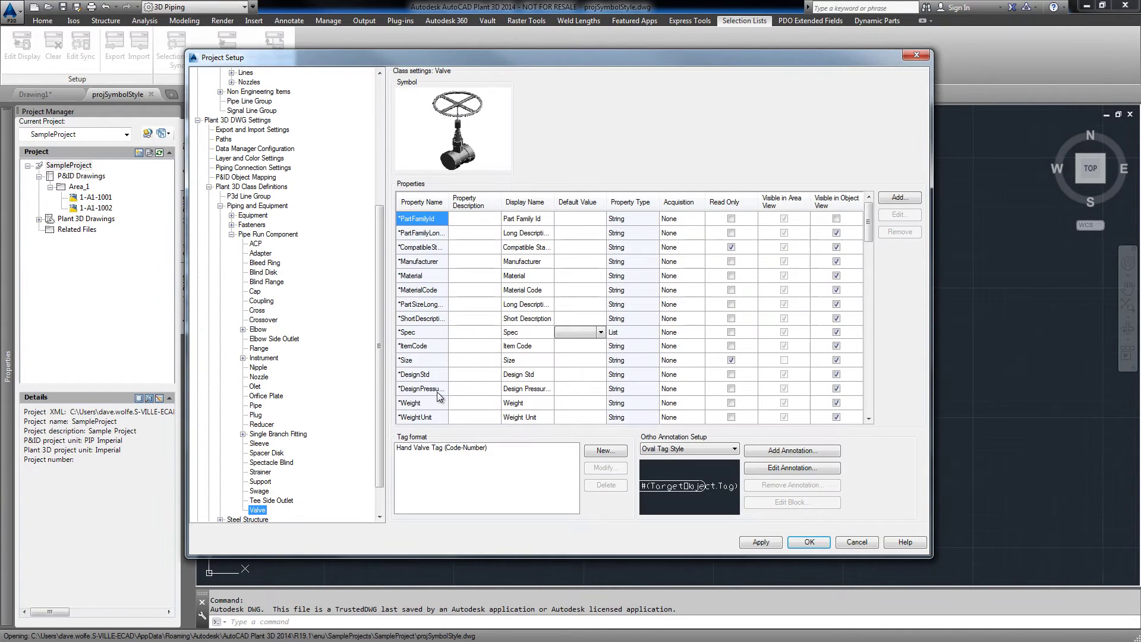
scroll(443, 360, down, 10)
scroll(440, 364, down, 5)
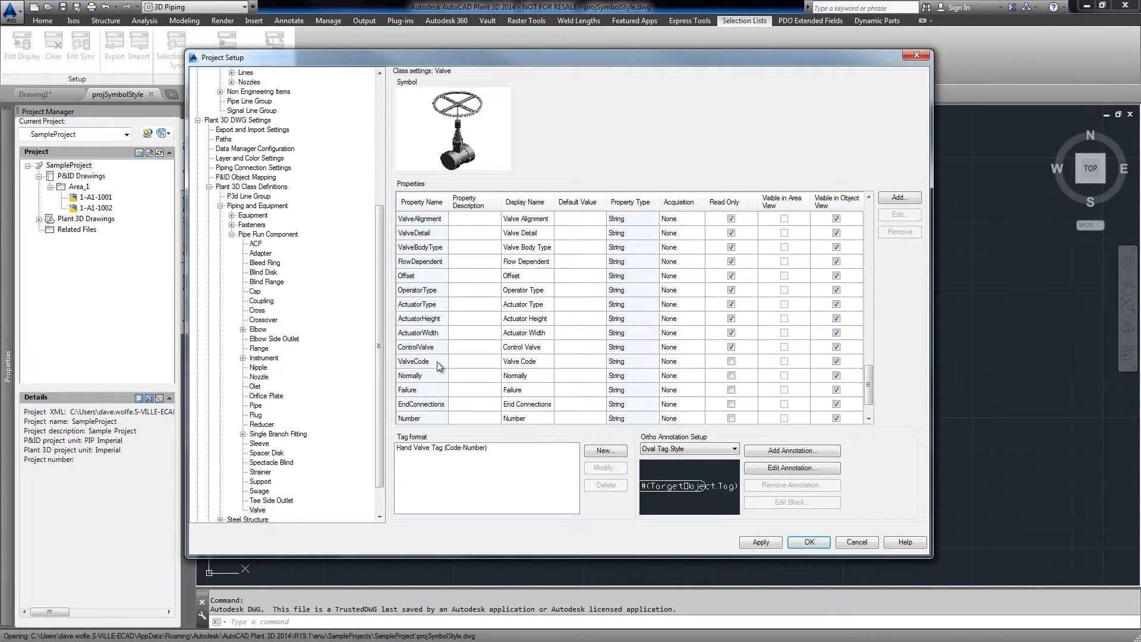
Step: Add a VCode selection-list property to Valve that uses the ValveCode list
click(420, 393)
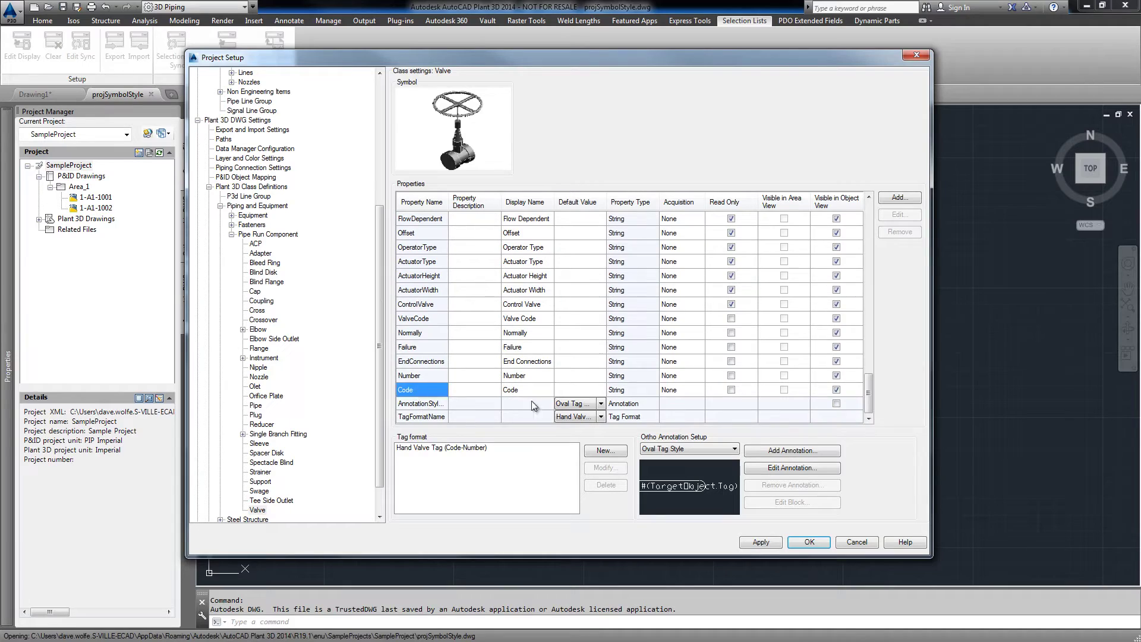
click(900, 197)
text(VCode)
click(538, 299)
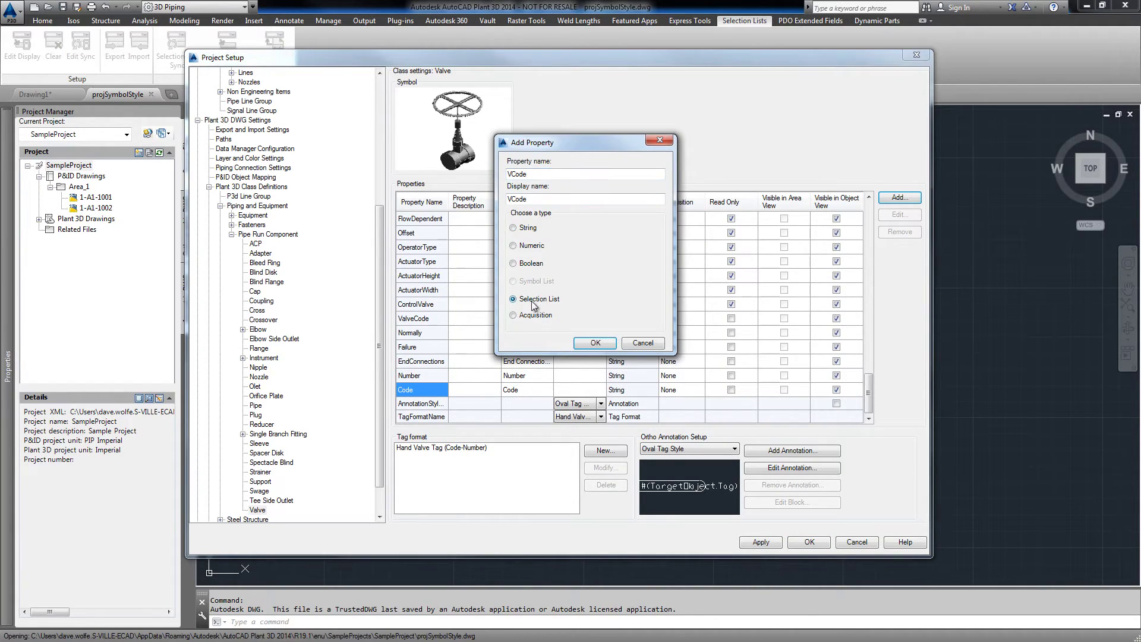
click(595, 343)
click(426, 383)
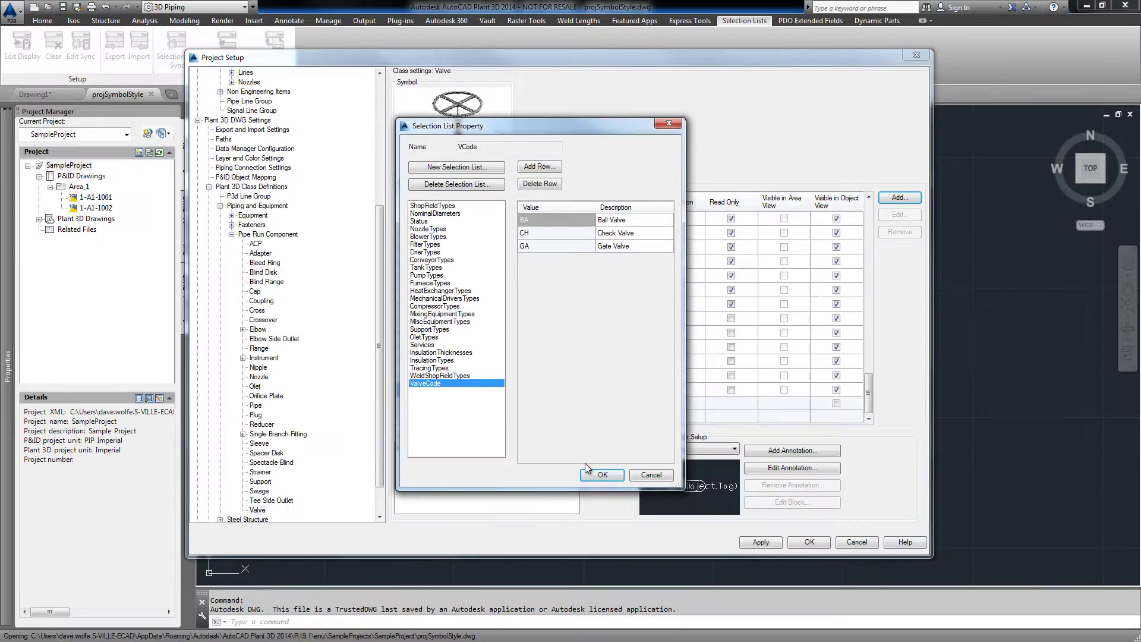
click(588, 471)
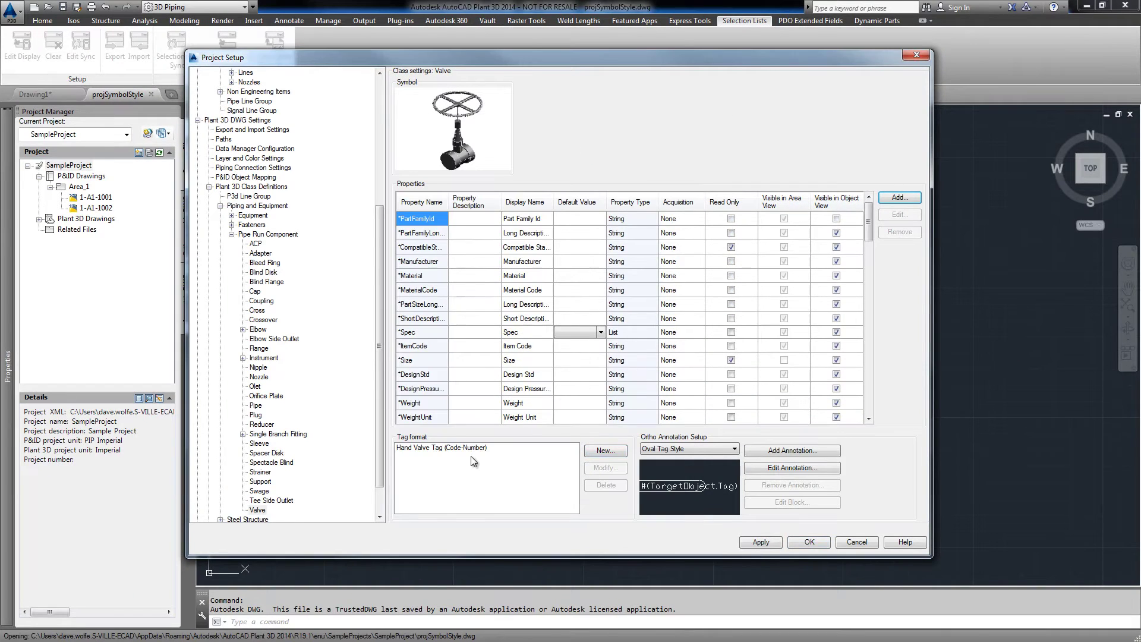
Step: Switch the Hand Valve Tag format's first part from Code to VCode and close Project Setup
click(473, 449)
click(607, 468)
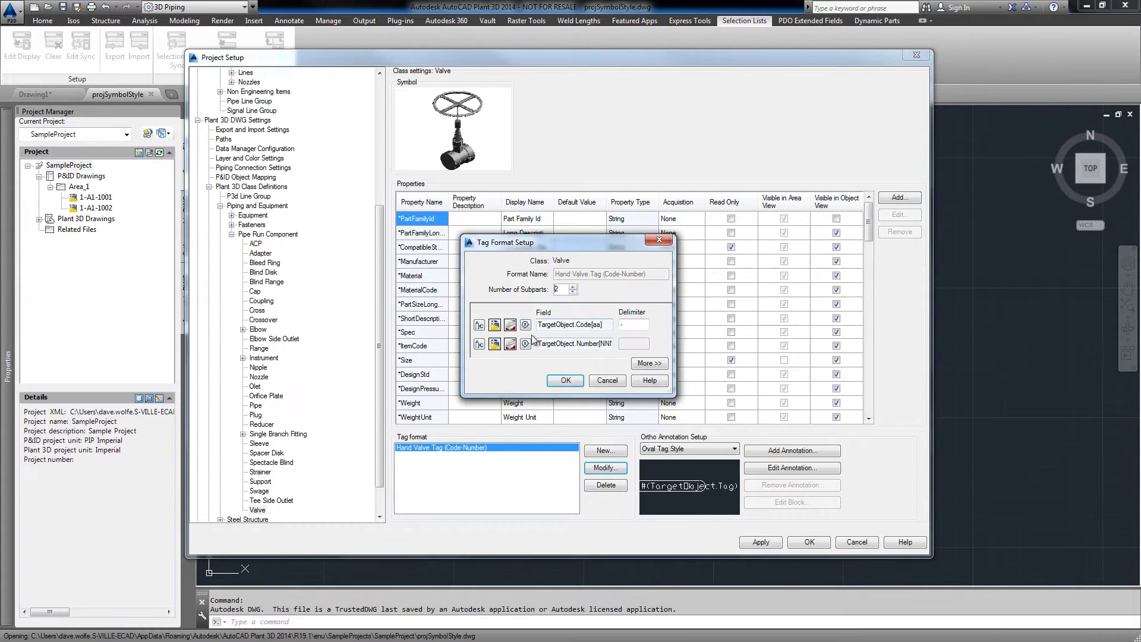
click(526, 325)
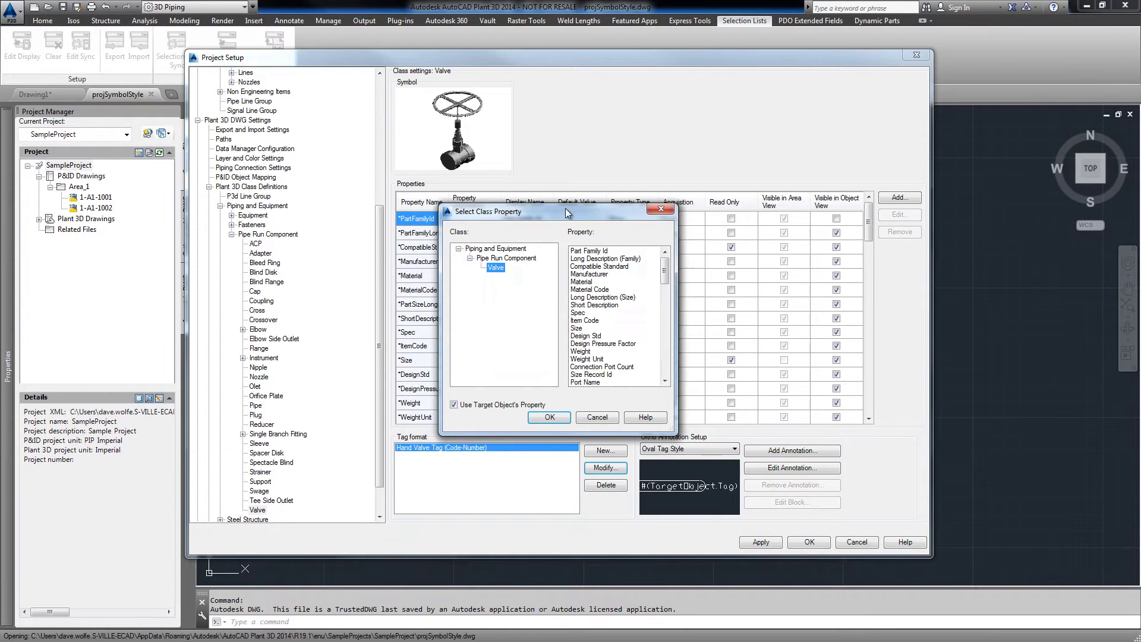
drag(664, 283, 664, 369)
click(595, 374)
click(549, 418)
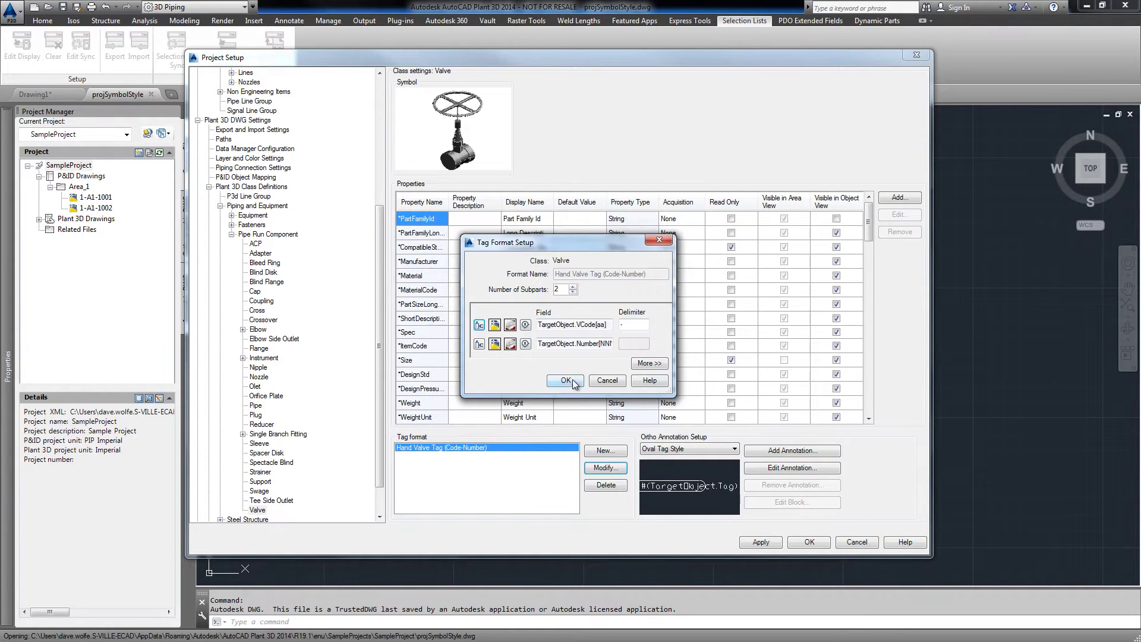
click(569, 384)
click(807, 542)
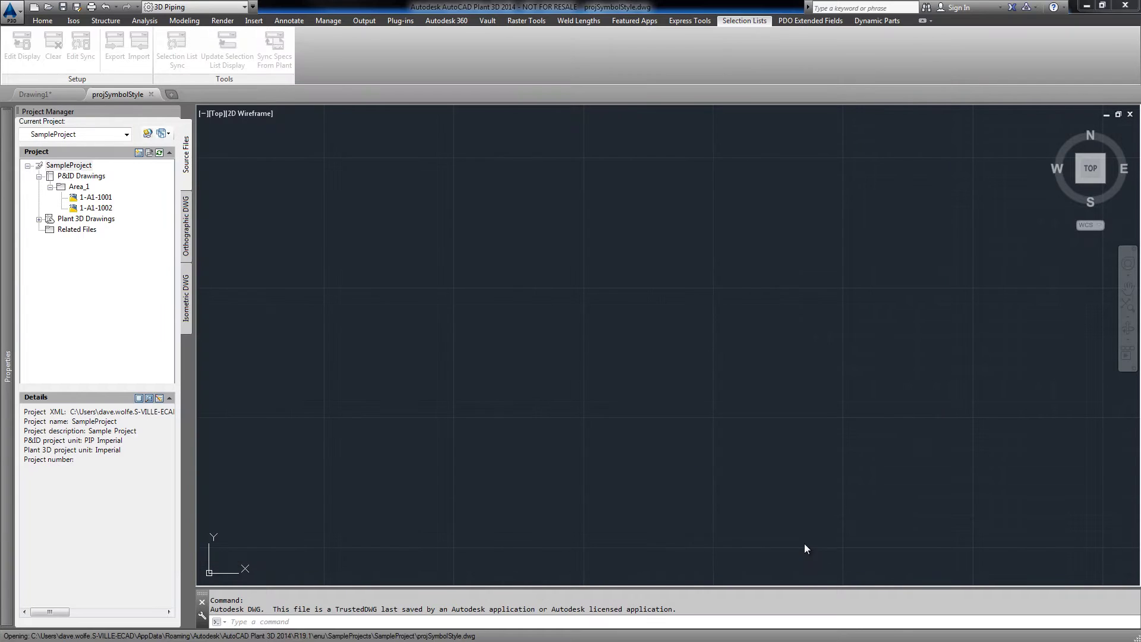
Step: Open the 1-PE-001 drawing from the Area_1 folder
click(38, 219)
click(50, 229)
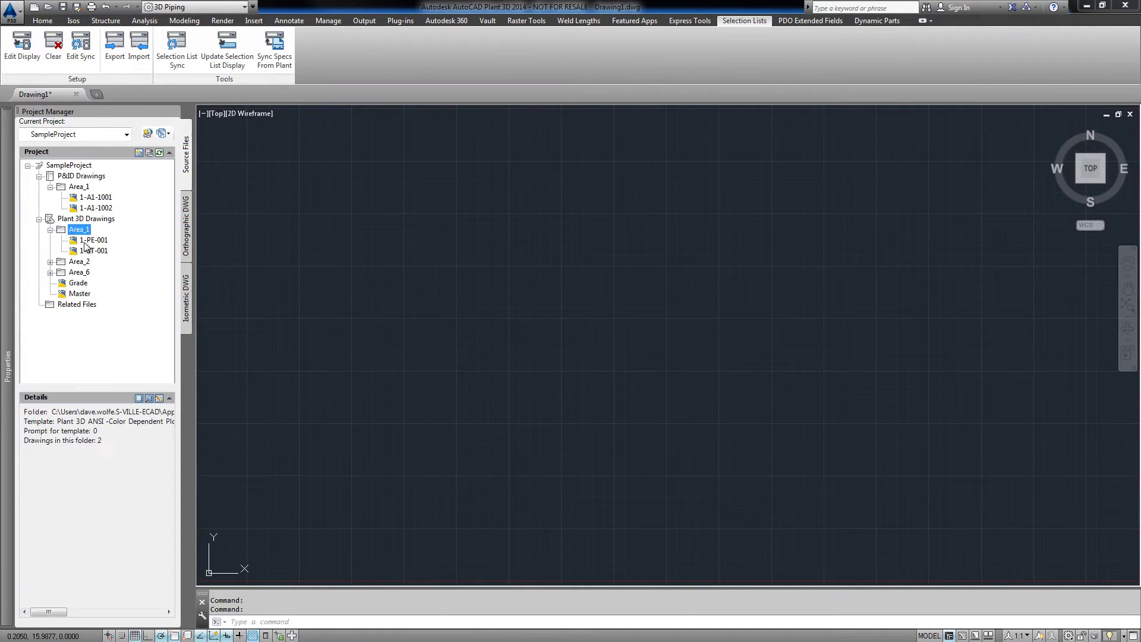
double_click(94, 241)
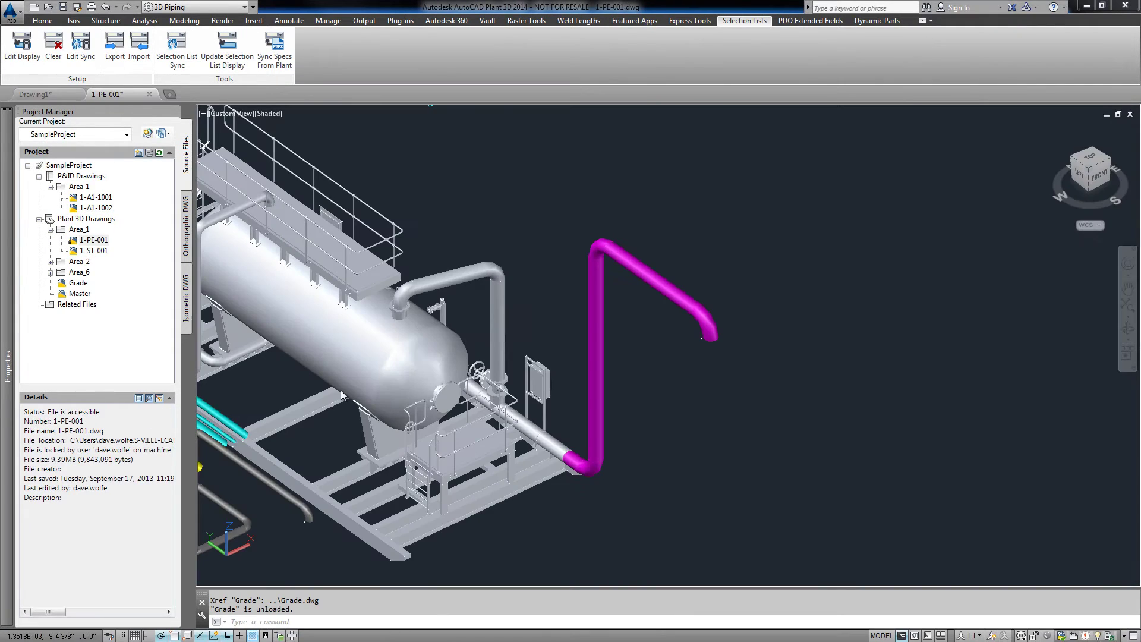
Step: Place a long-pattern ball valve on the magenta pipe and list its VCode tag values
click(43, 20)
click(205, 51)
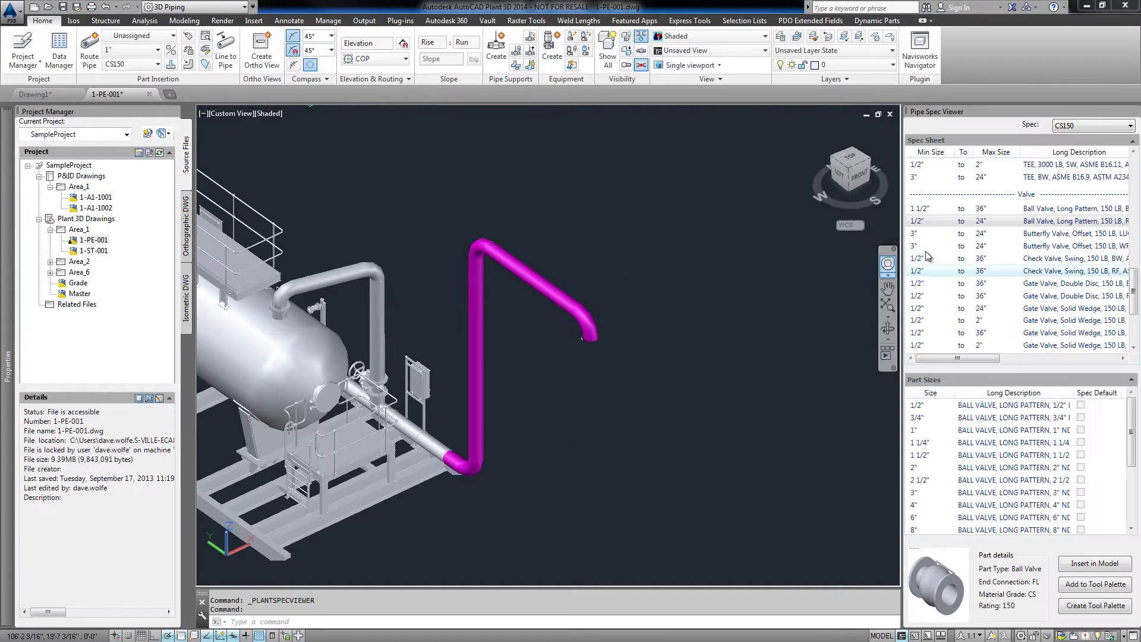
double_click(969, 222)
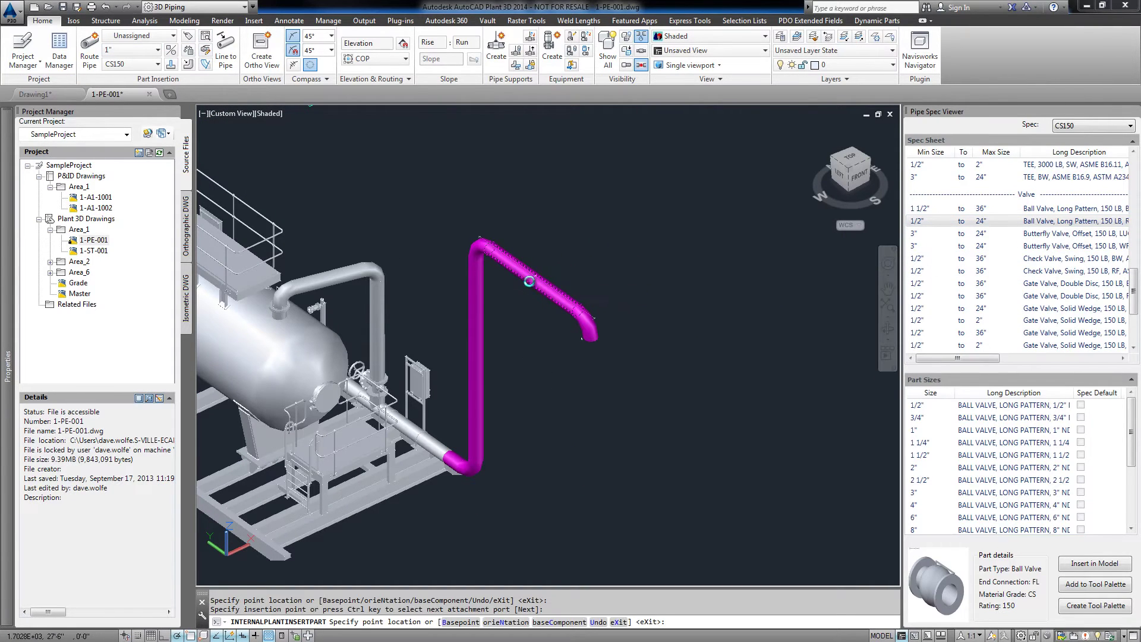
scroll(535, 262, up, 3)
right_click(538, 259)
click(560, 243)
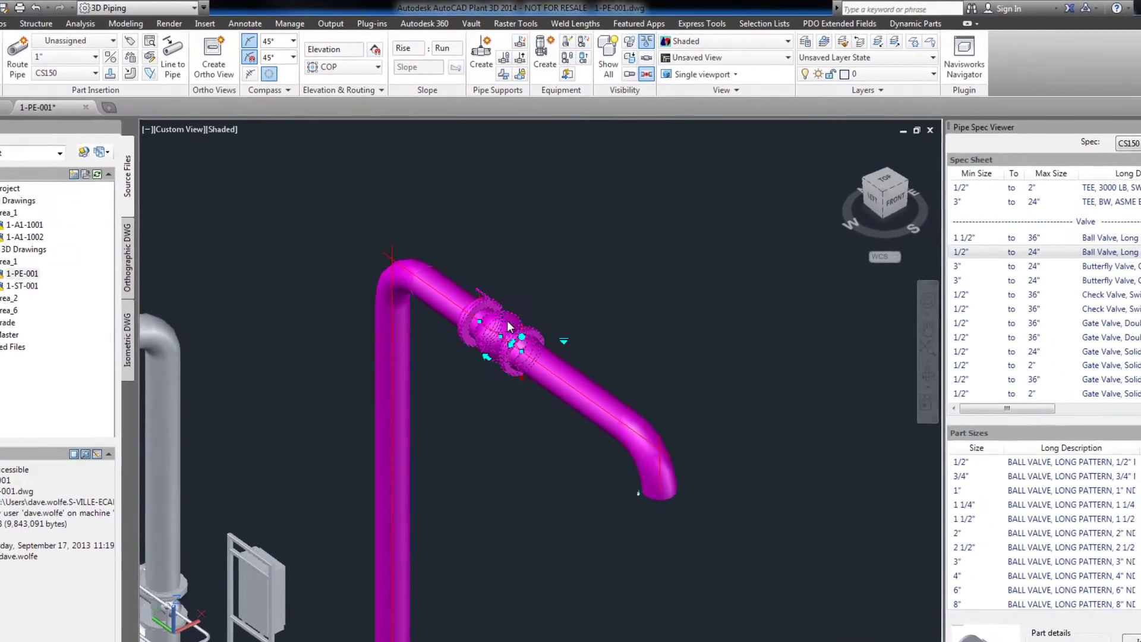
click(567, 242)
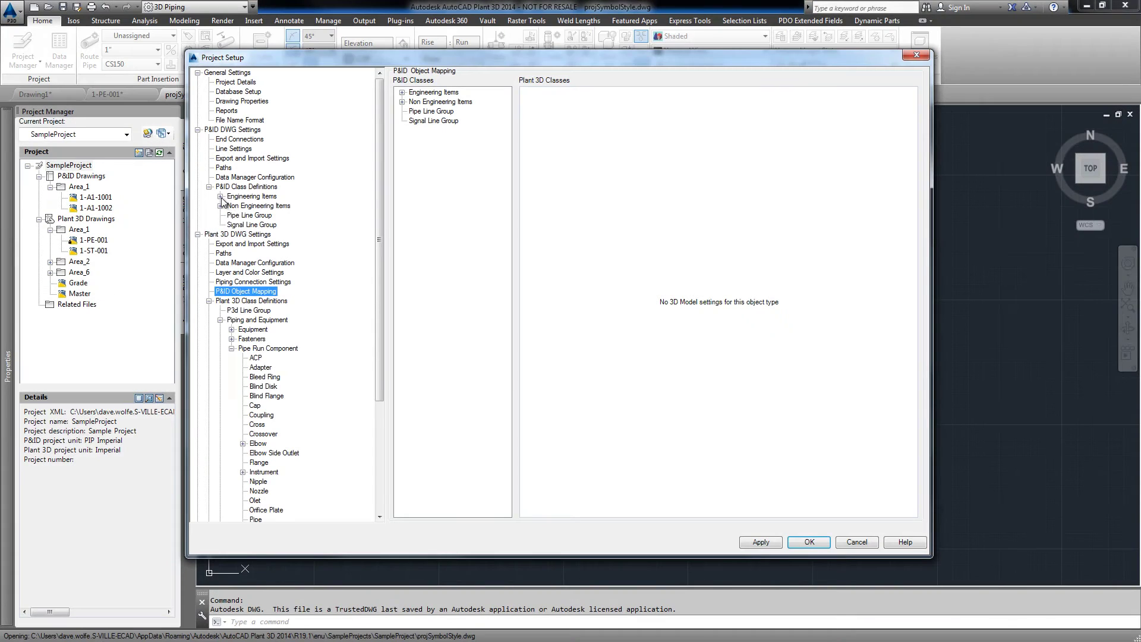
Step: Open the ValveCode selection list behind the P&ID Hand Valves class's Code property
click(220, 196)
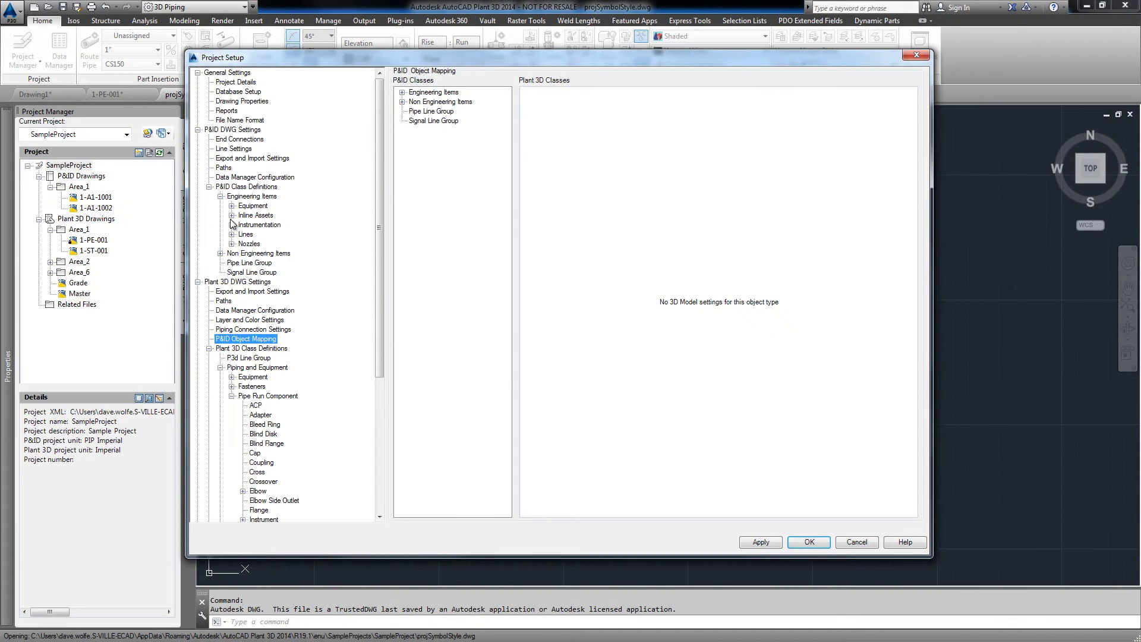
click(231, 215)
click(267, 225)
drag(868, 268, 644, 370)
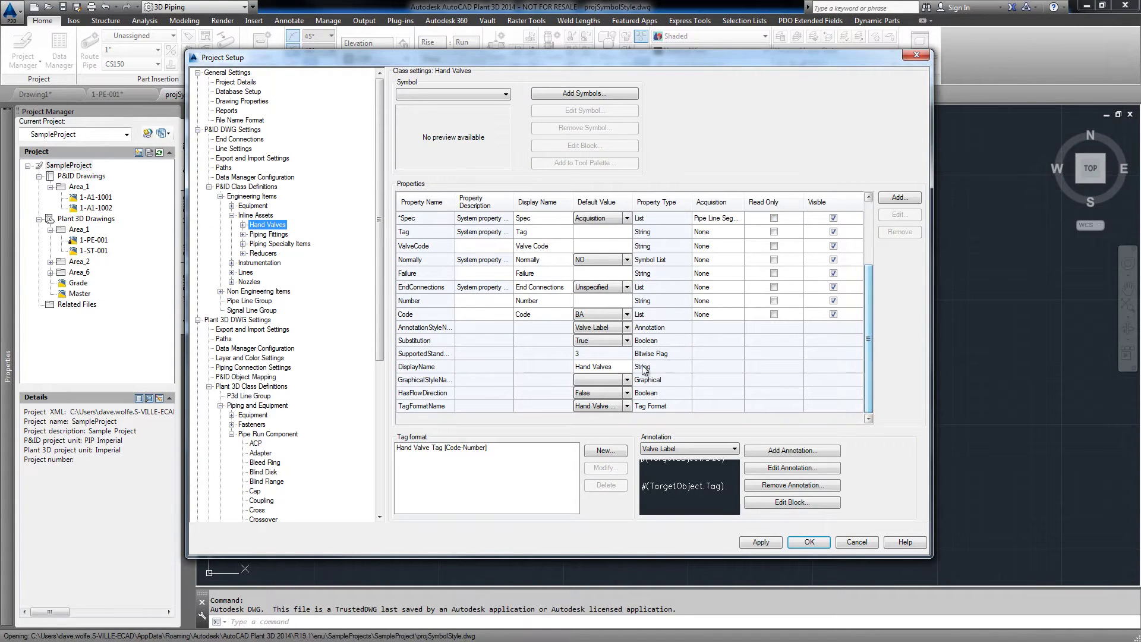
click(425, 315)
click(901, 215)
Step: Add the entry BF – Butterfly to ValveCode and save the project setup
click(545, 169)
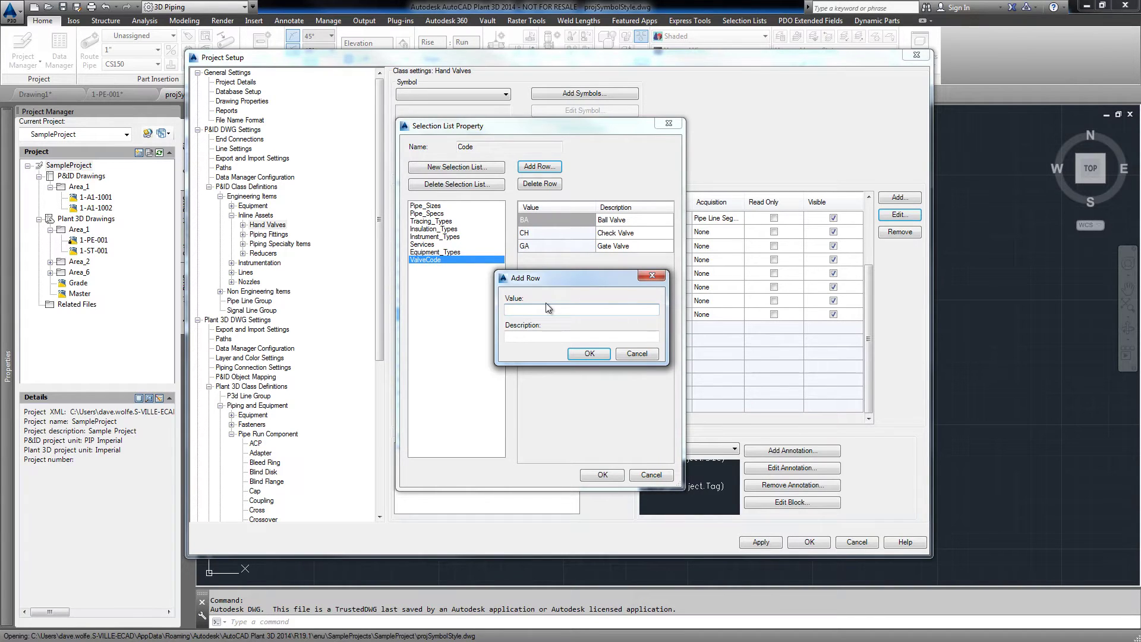
text(BF)
key(Tab)
text(Butterfly)
click(597, 354)
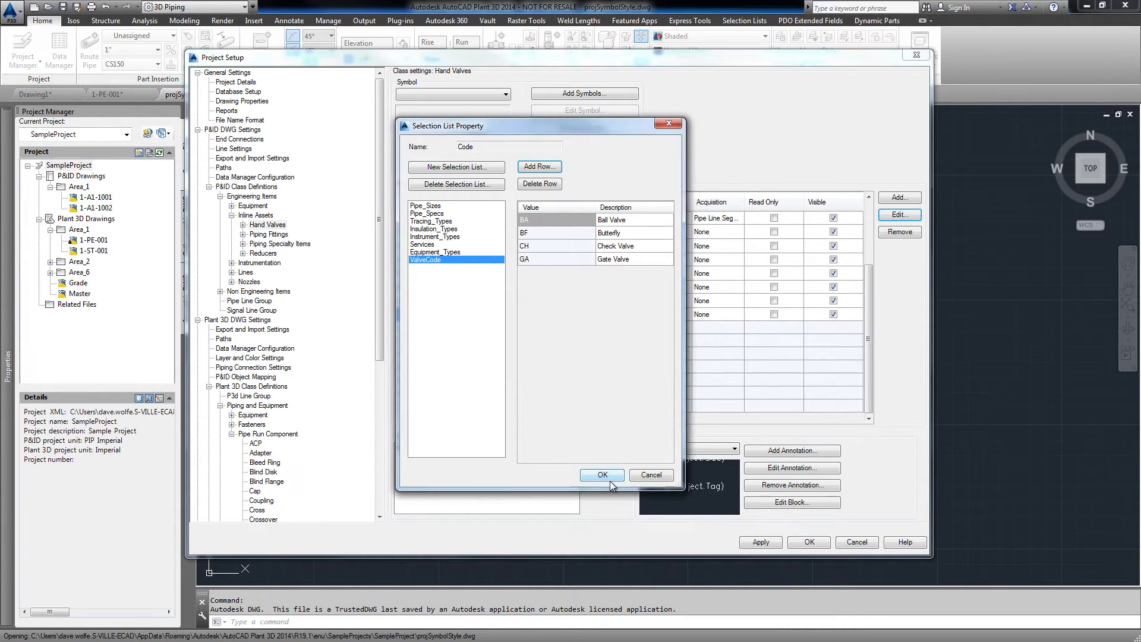
click(602, 475)
click(810, 542)
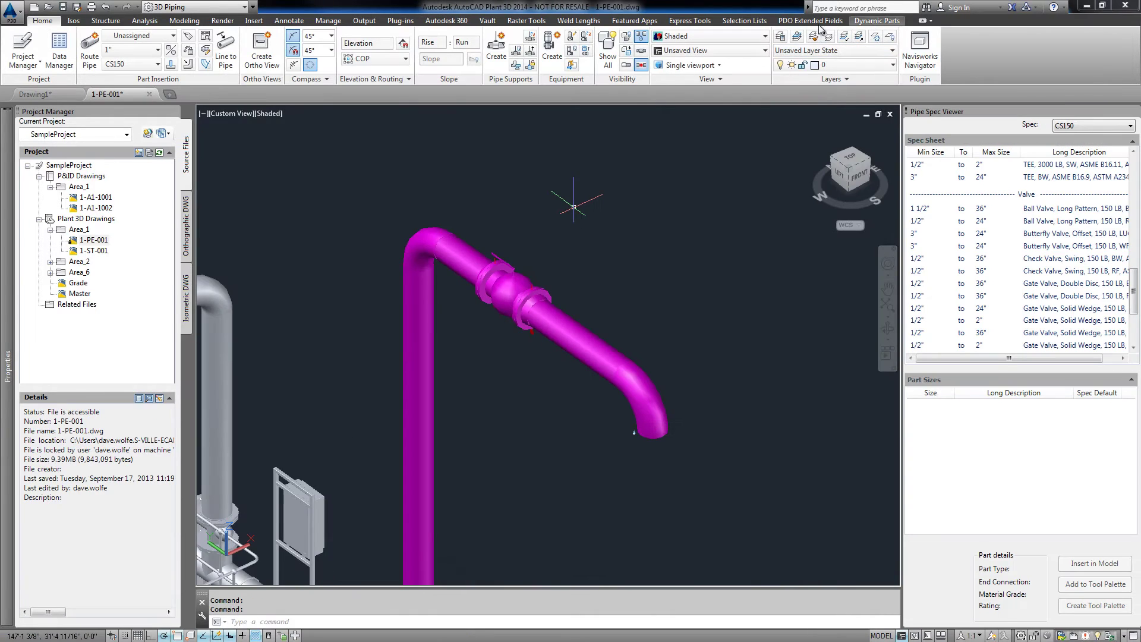
click(745, 20)
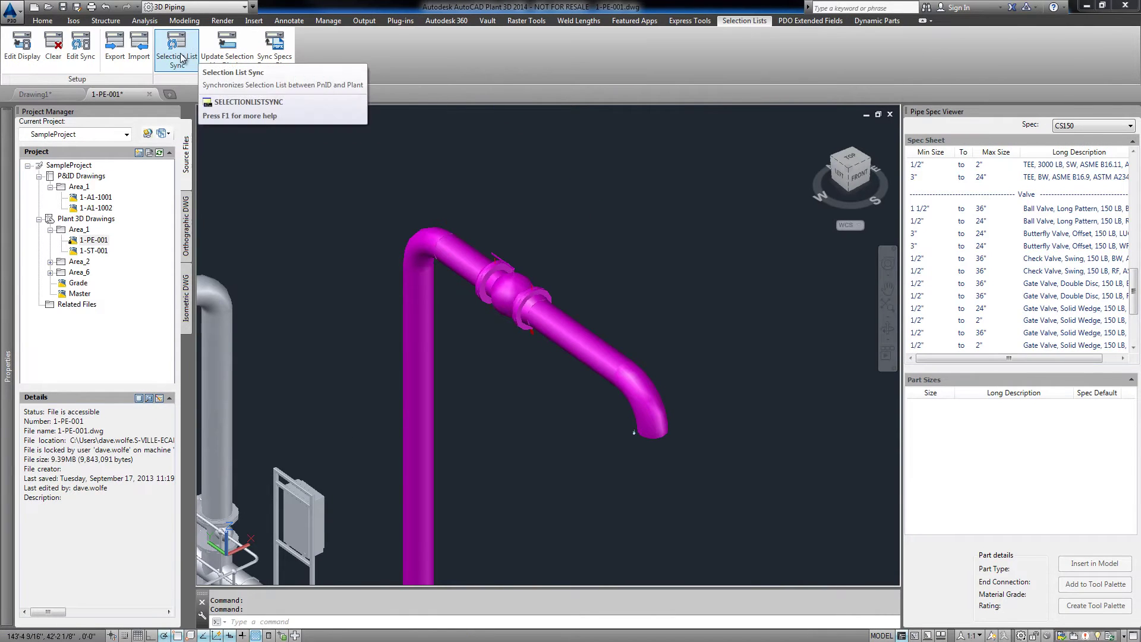
Step: Refresh the selection list display and check the valve's VCode choices in Assign Tag
click(237, 61)
click(535, 297)
click(566, 305)
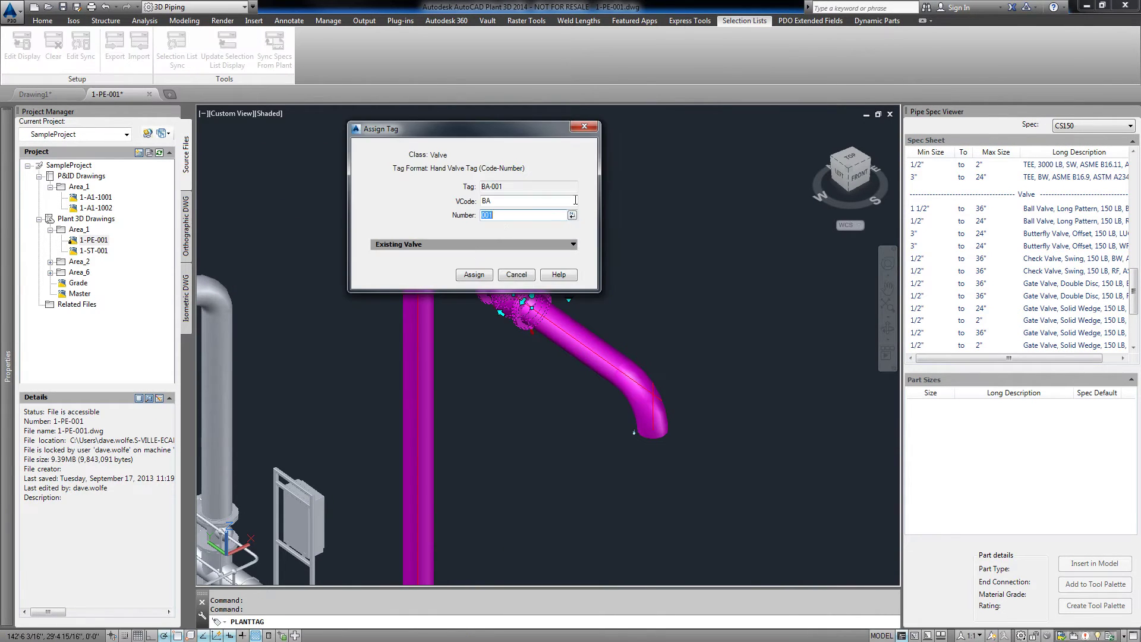
click(573, 201)
key(Return)
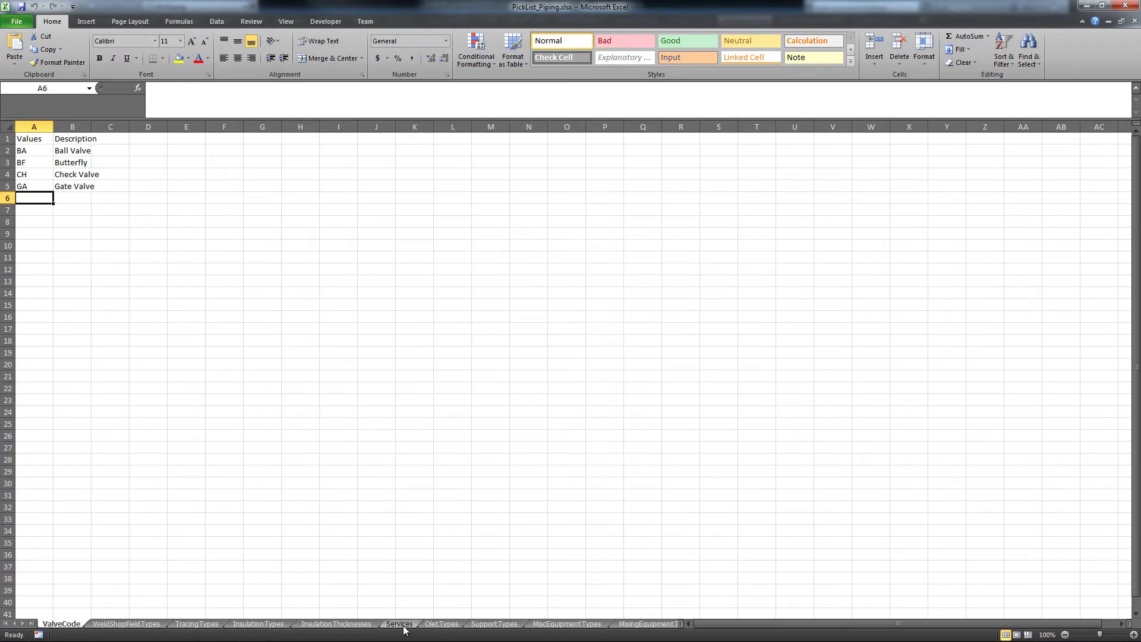
Step: Autofit column B on the Services sheet and close the PickList_Piping workbook
click(399, 624)
double_click(92, 127)
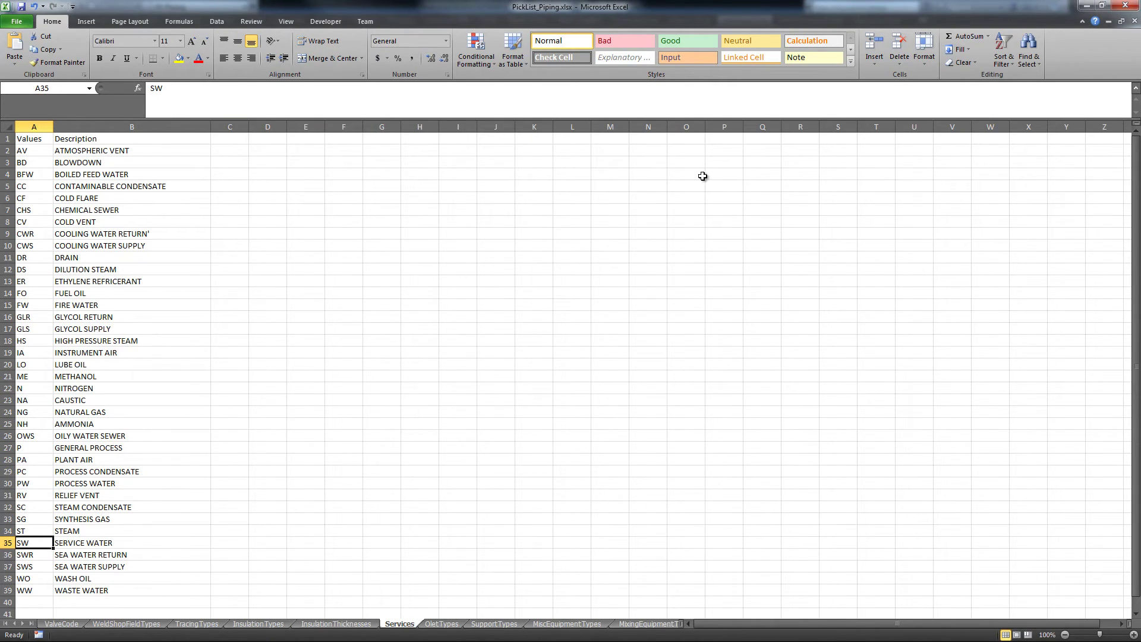
click(1131, 21)
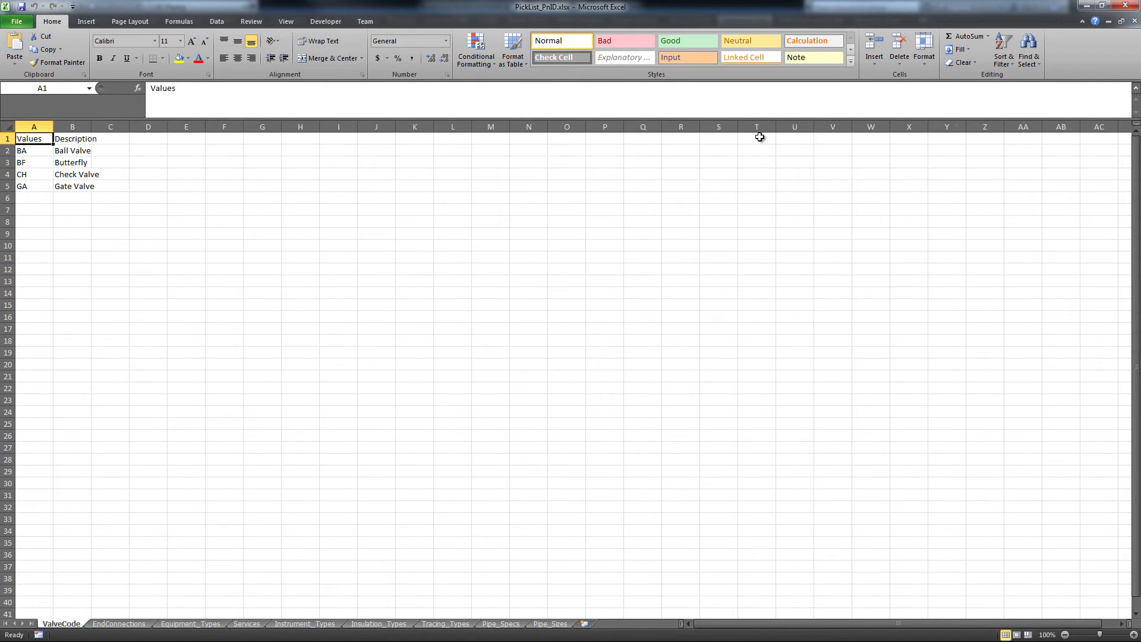
Step: Import and update all Piping selection lists from Excel, then group Project Data by area
click(1126, 6)
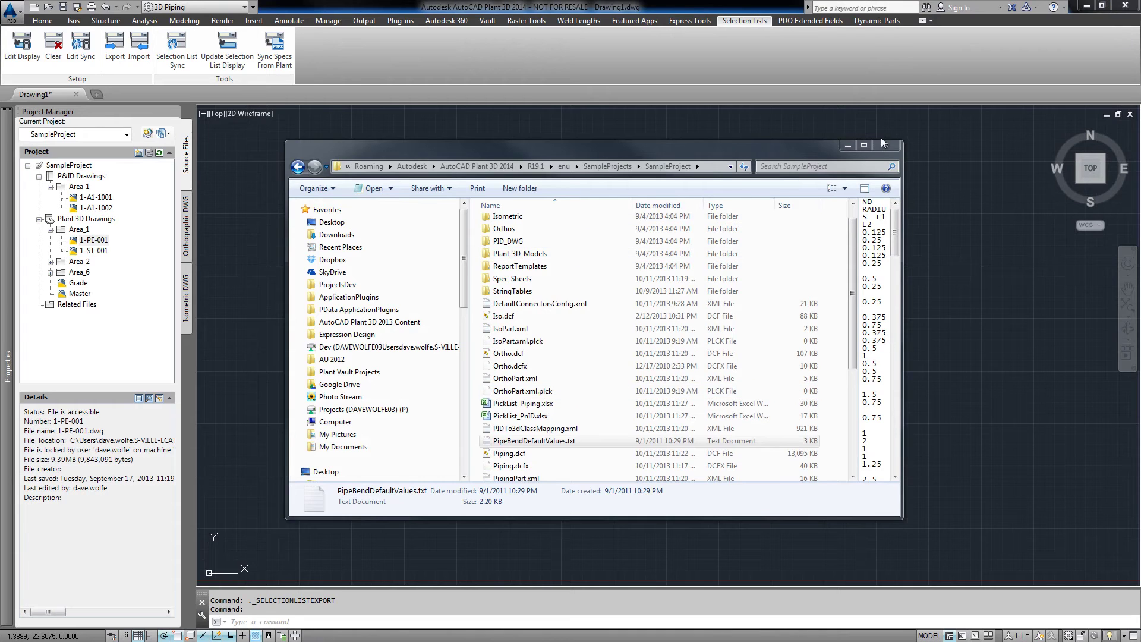
click(848, 145)
click(138, 44)
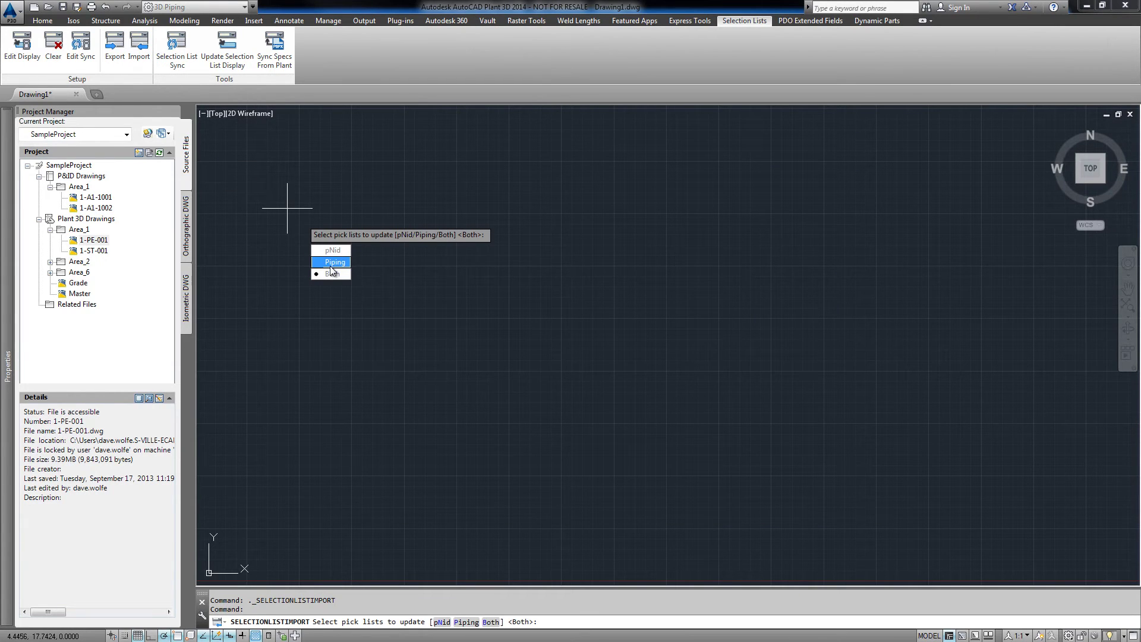
click(333, 262)
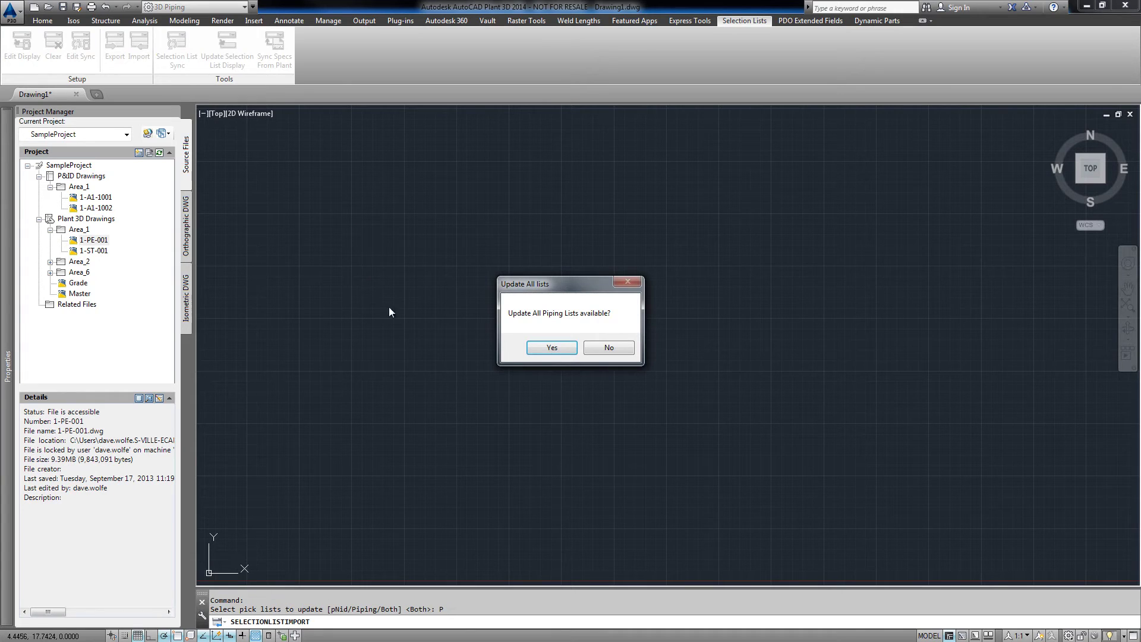
click(552, 348)
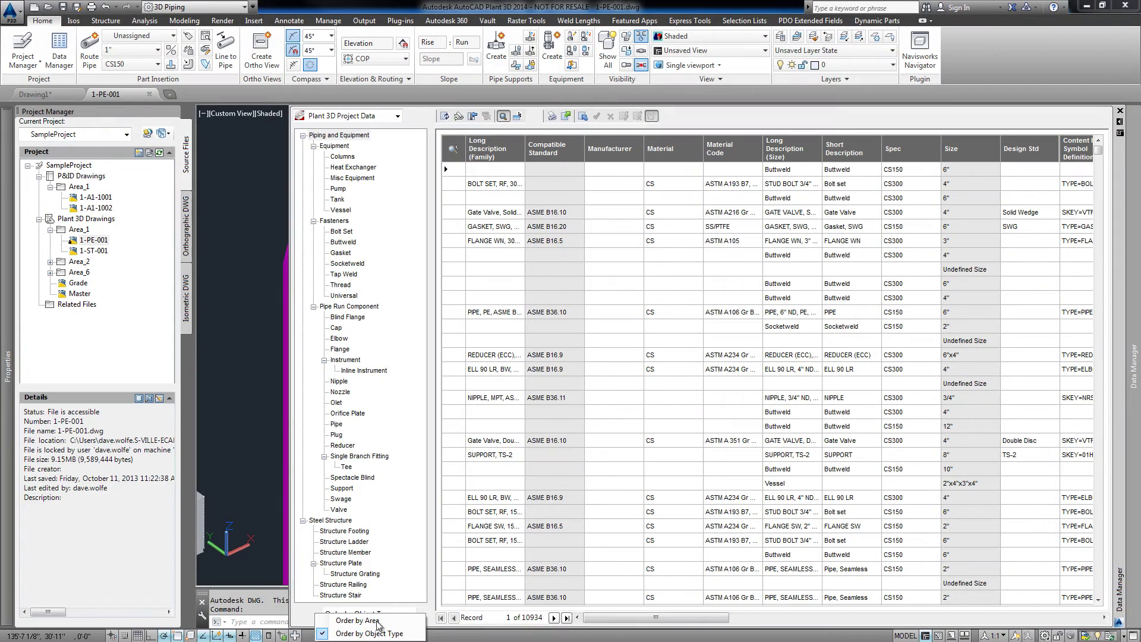
click(375, 620)
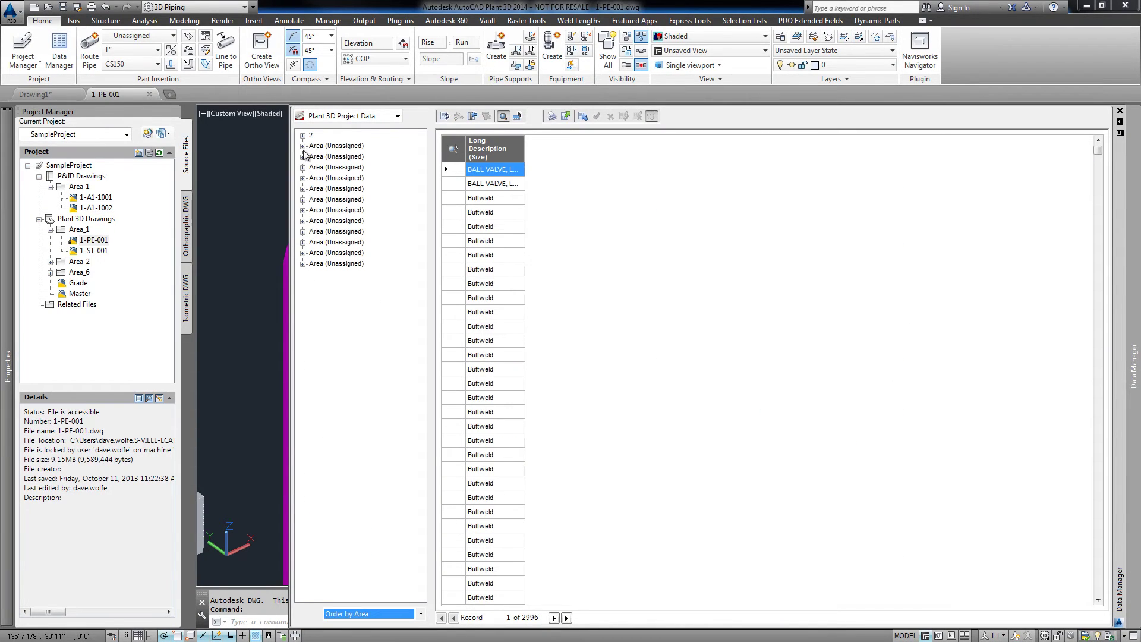
Step: List the unassigned area's pipe lines sorted by Service and browse the imported service codes in a Service dropdown
click(303, 146)
click(334, 167)
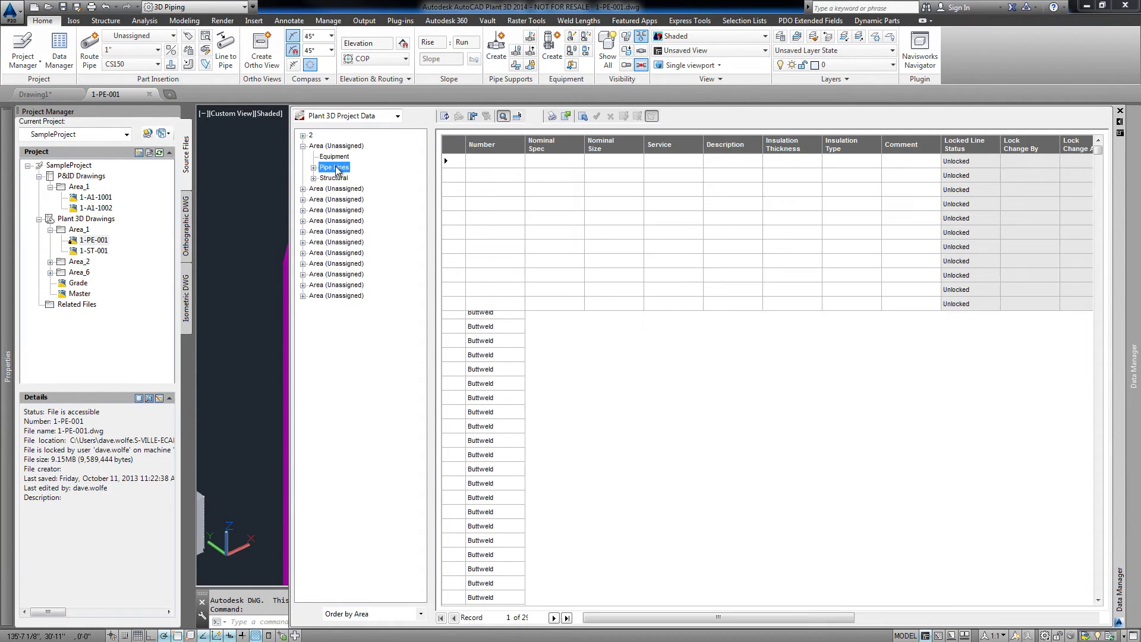
click(696, 162)
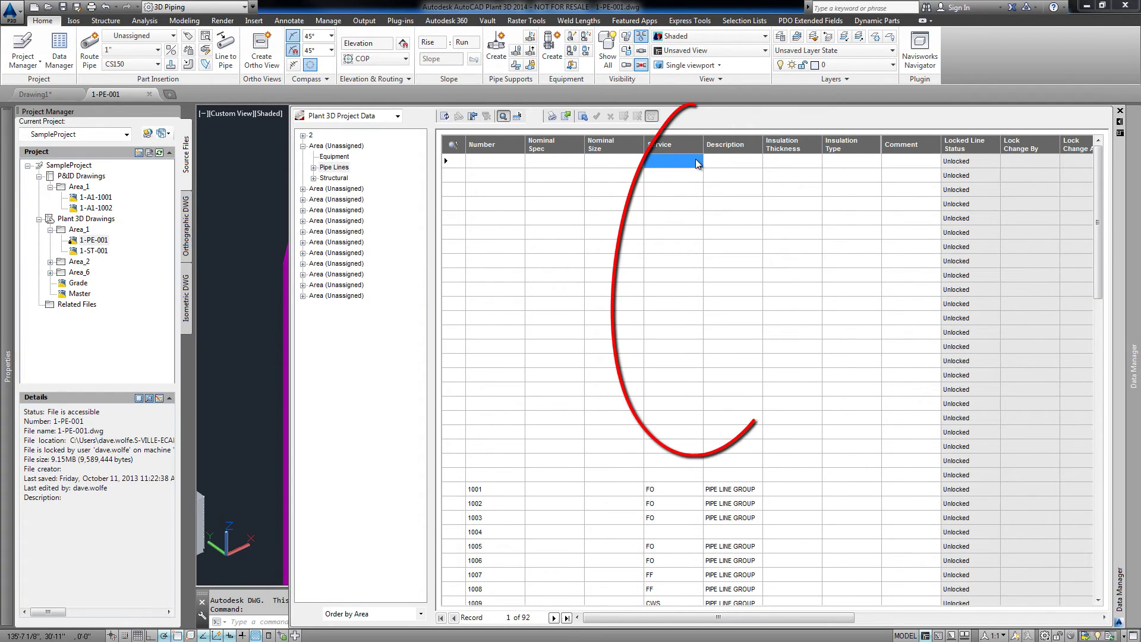
click(696, 163)
click(698, 162)
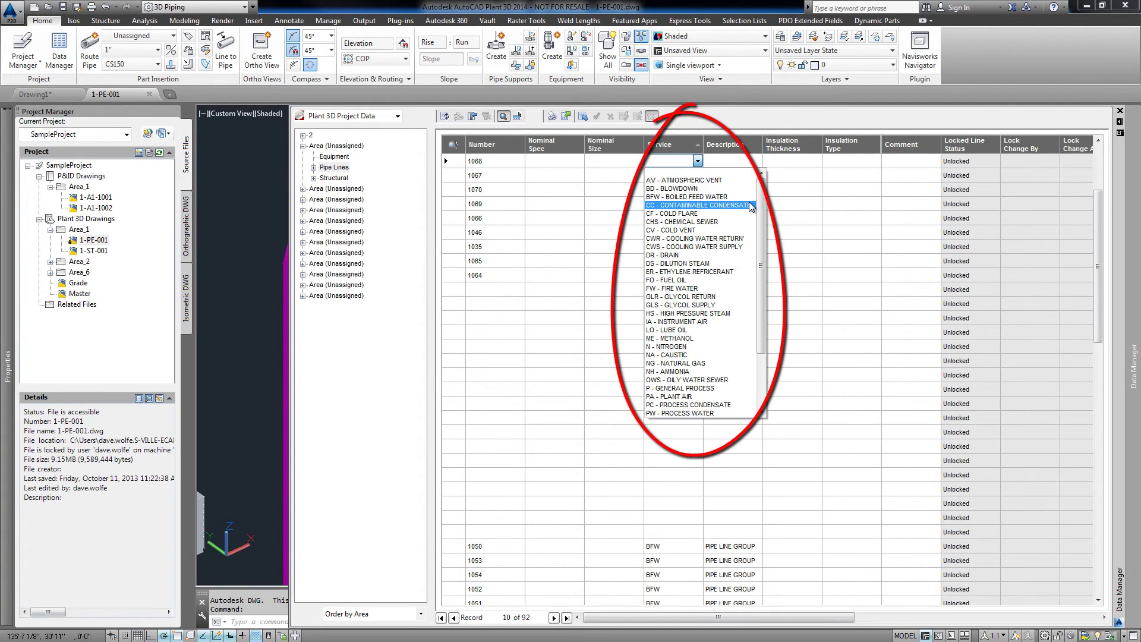
drag(762, 217, 759, 276)
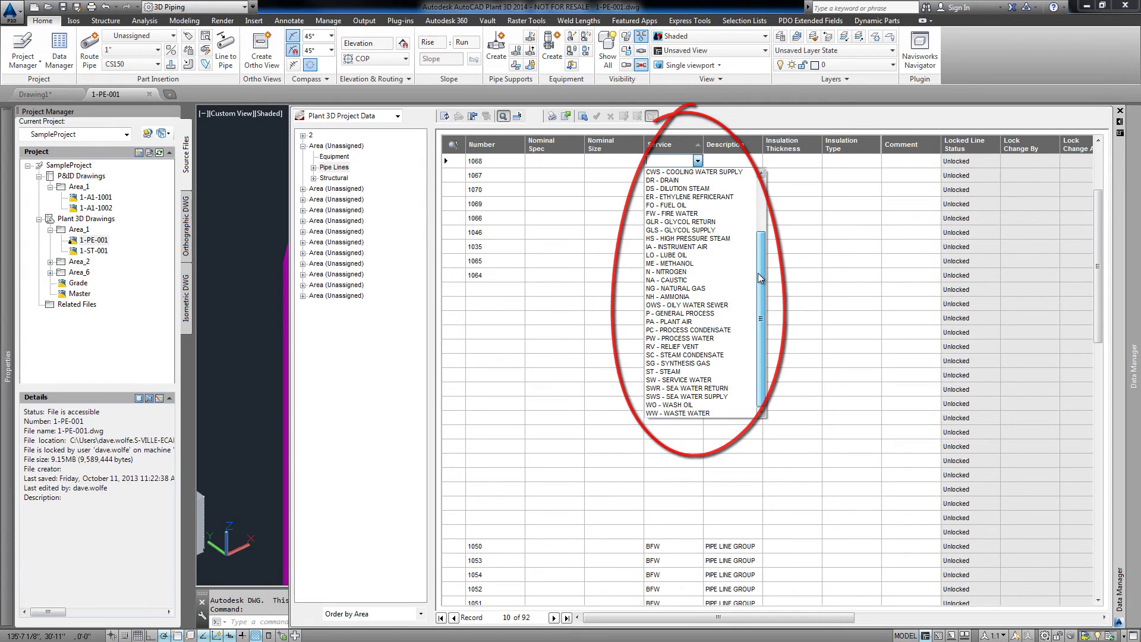
scroll(696, 179, up, 3)
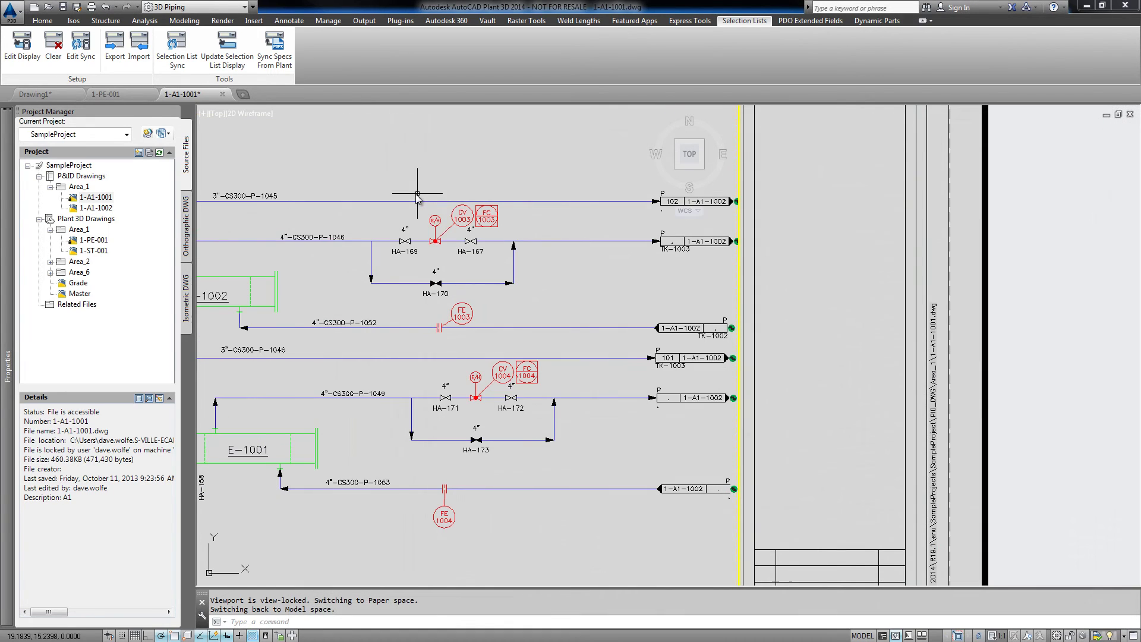
click(416, 198)
click(382, 197)
right_click(384, 201)
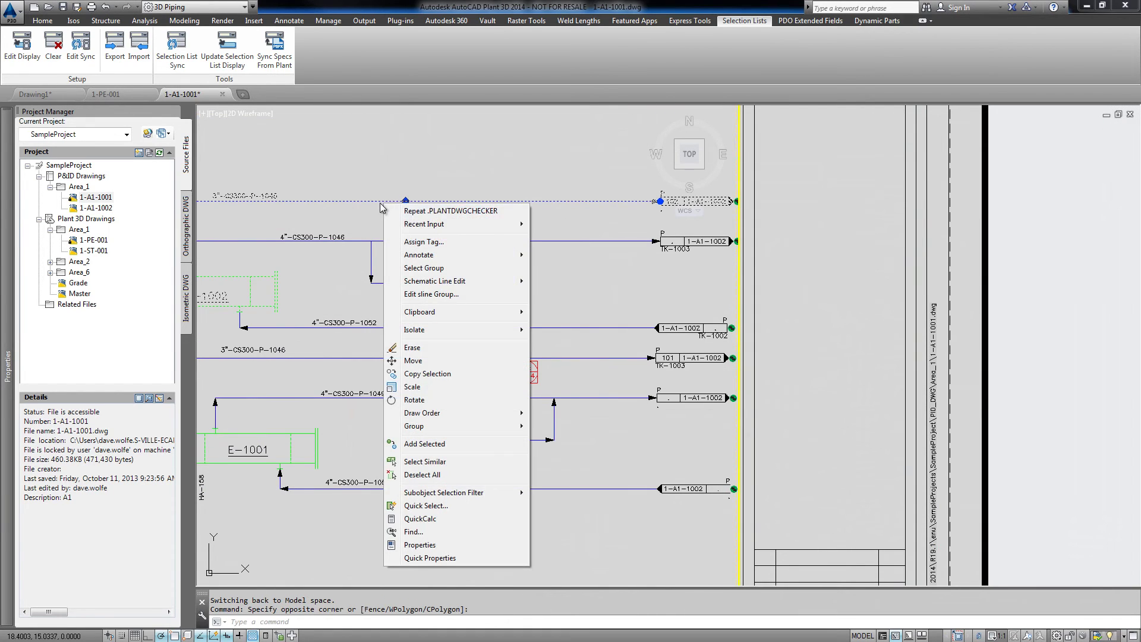
click(425, 241)
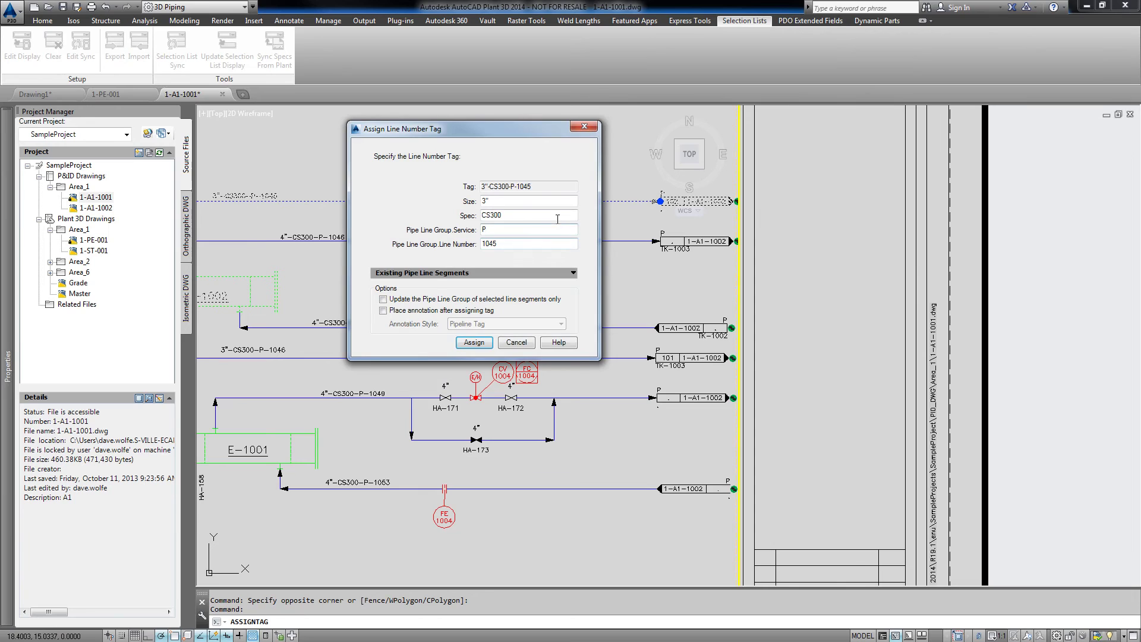
click(574, 215)
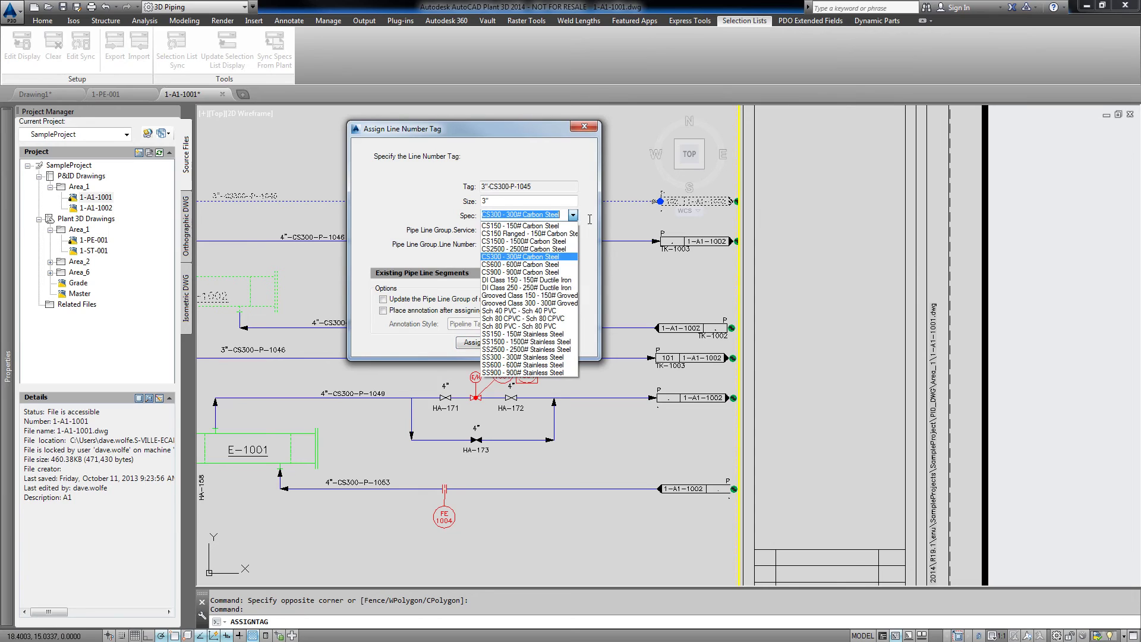
click(543, 173)
click(528, 347)
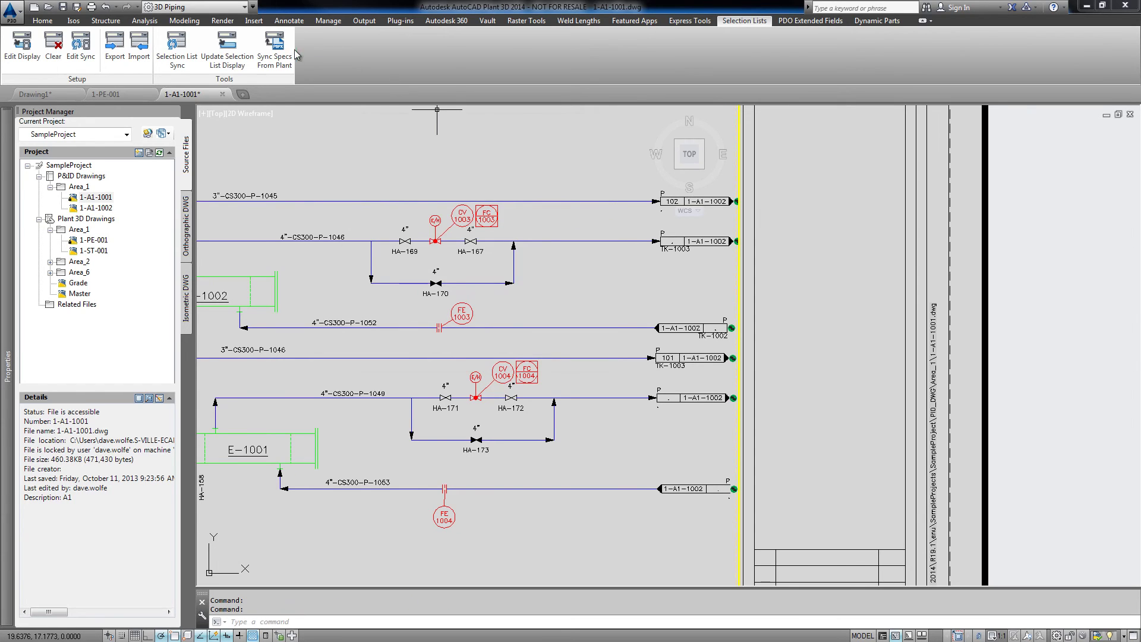